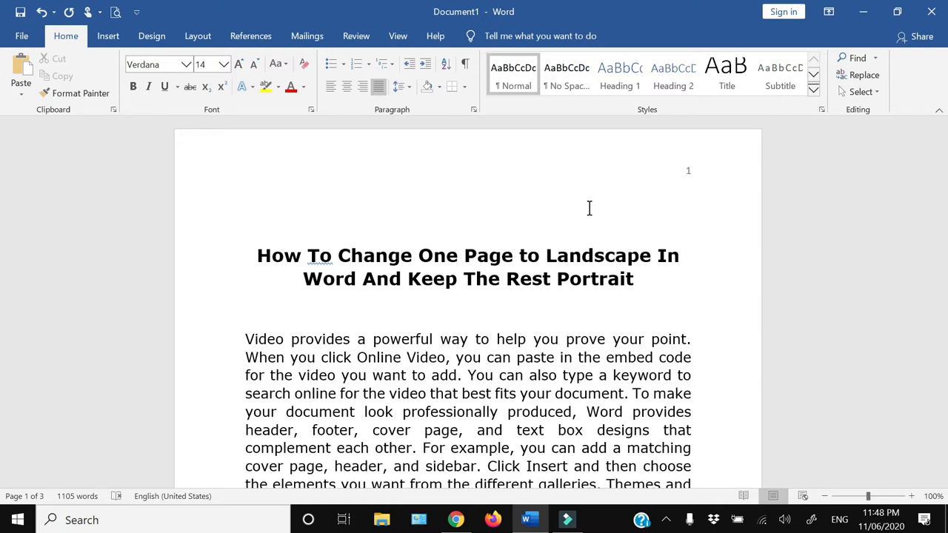
# Step: Check the orientation of all document pages in print preview, including page 3, and return to the document
pyautogui.click(115, 12)
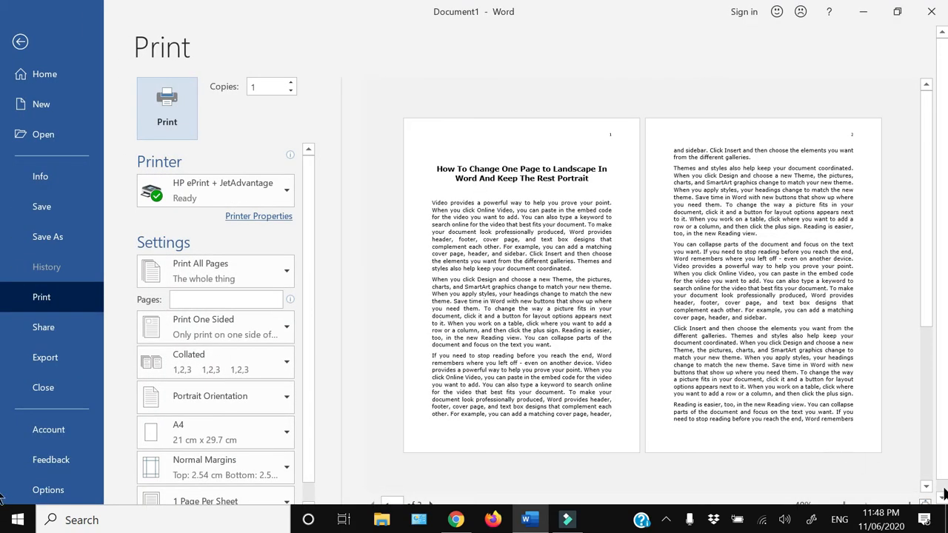
pyautogui.click(925, 487)
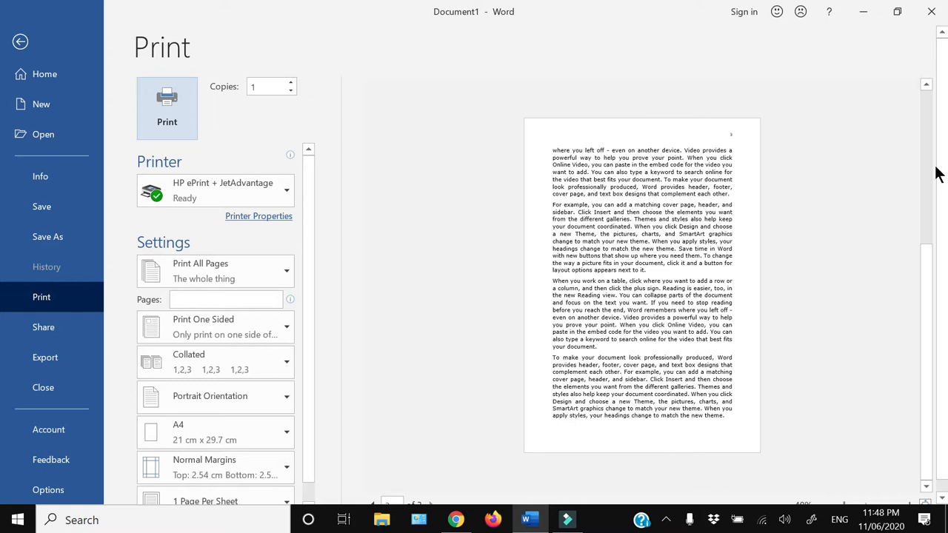
pyautogui.click(925, 85)
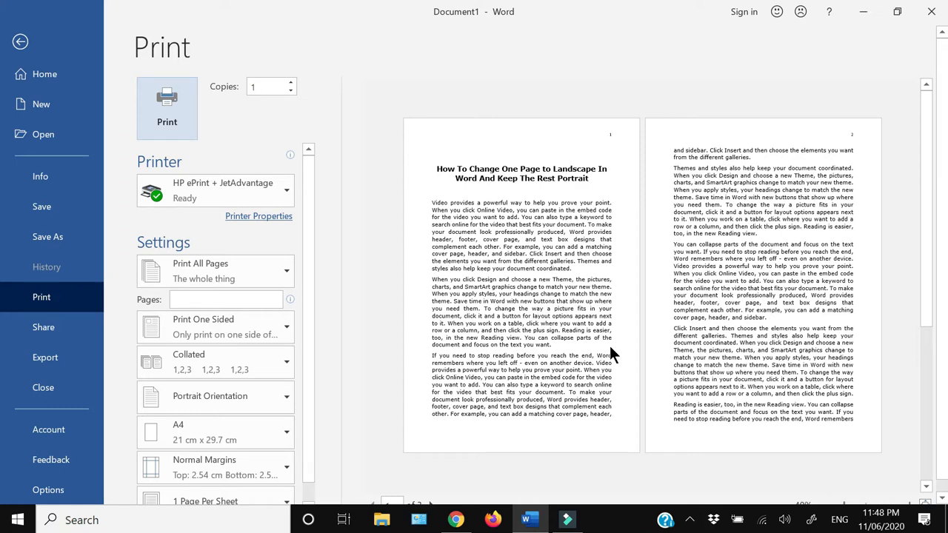
pyautogui.press('Escape')
# Step: Look through the document from the first page to page 3 and back, placing the cursor in page 3's opening paragraph
pyautogui.scroll(-5, 403, 326)
pyautogui.scroll(4, 403, 327)
pyautogui.scroll(6, 403, 326)
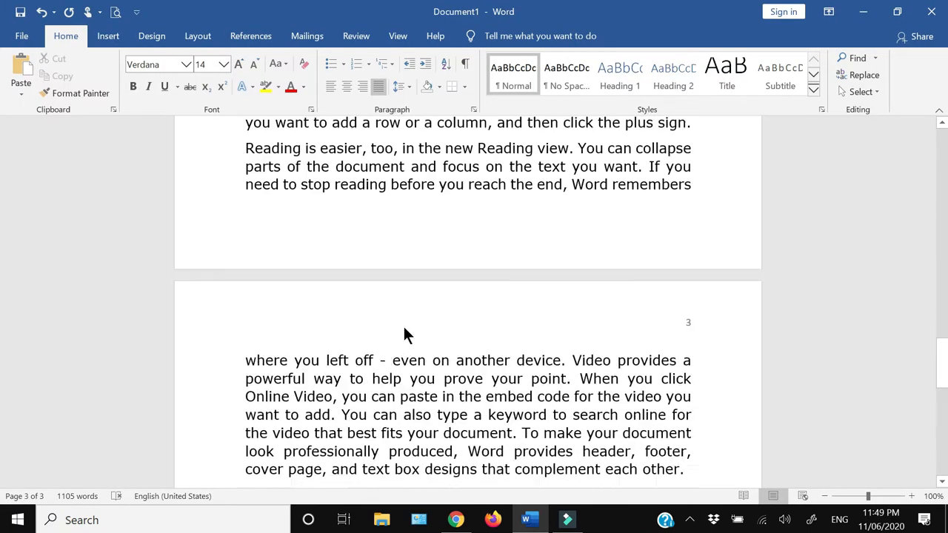
pyautogui.scroll(-2, 403, 326)
pyautogui.click(403, 328)
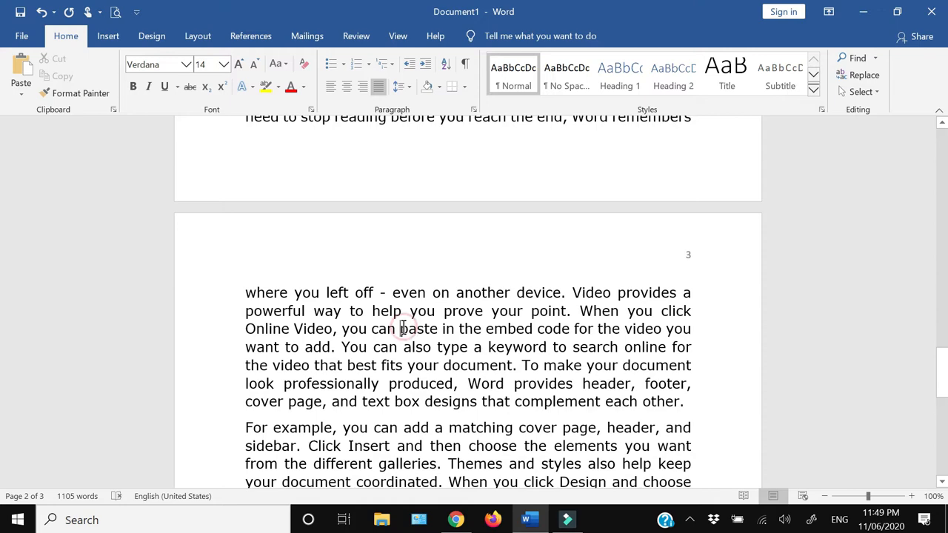
pyautogui.scroll(15, 402, 328)
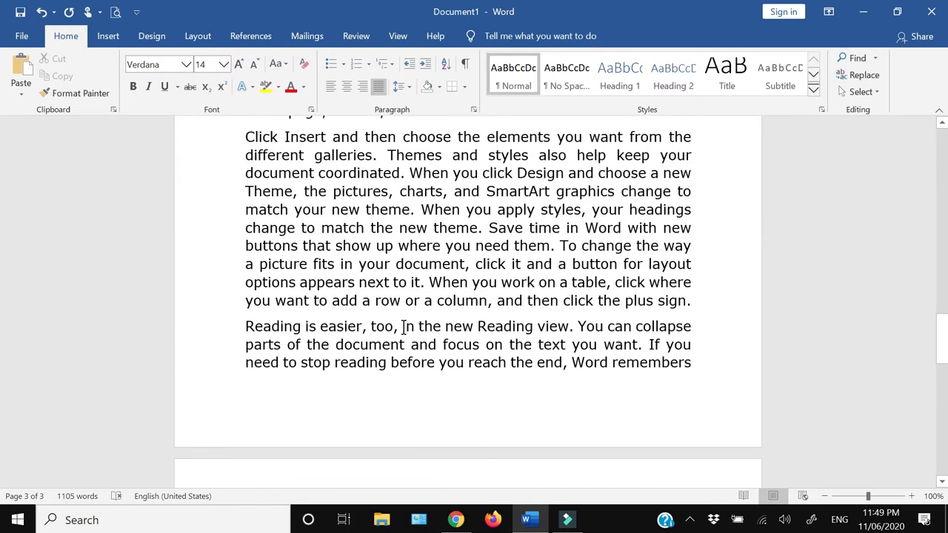
pyautogui.scroll(6, 402, 327)
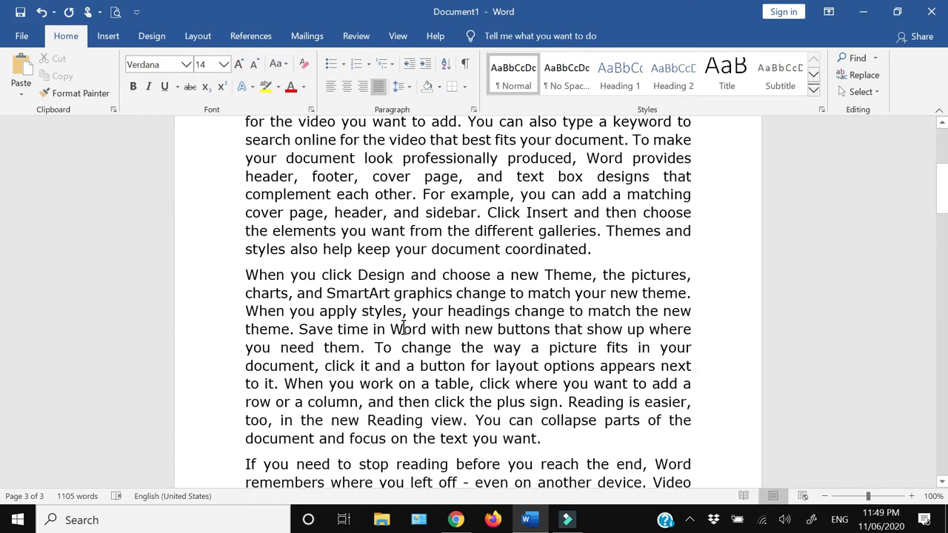
pyautogui.scroll(10, 438, 294)
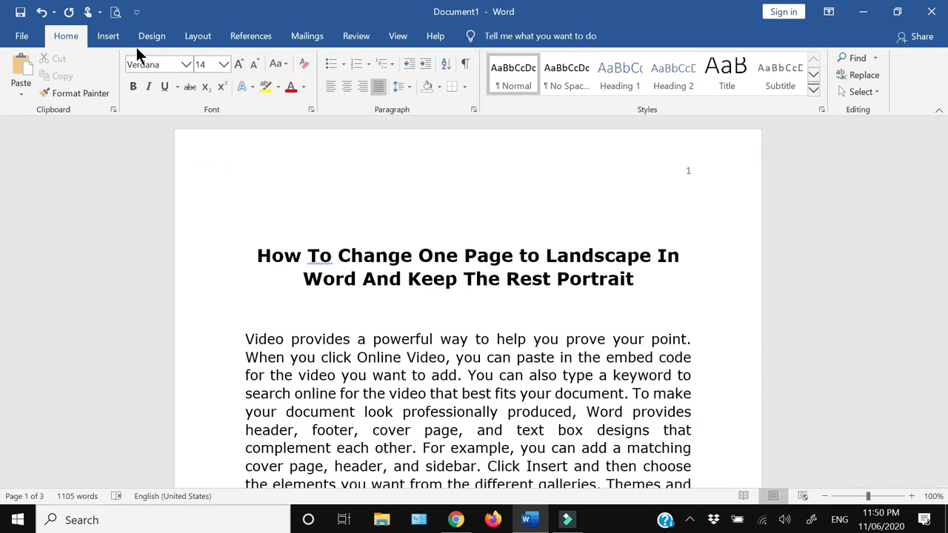
# Step: Change the page orientation of the document to Landscape
pyautogui.click(195, 37)
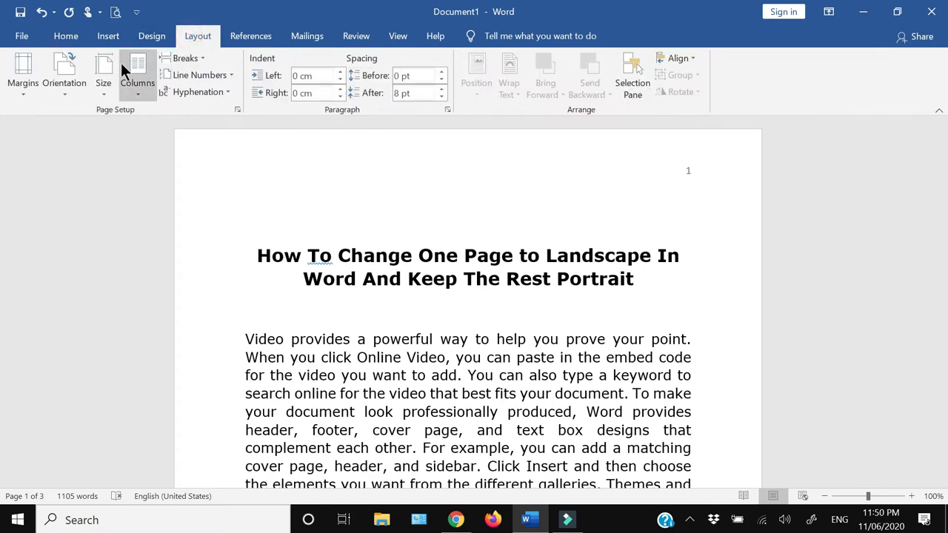
pyautogui.click(73, 82)
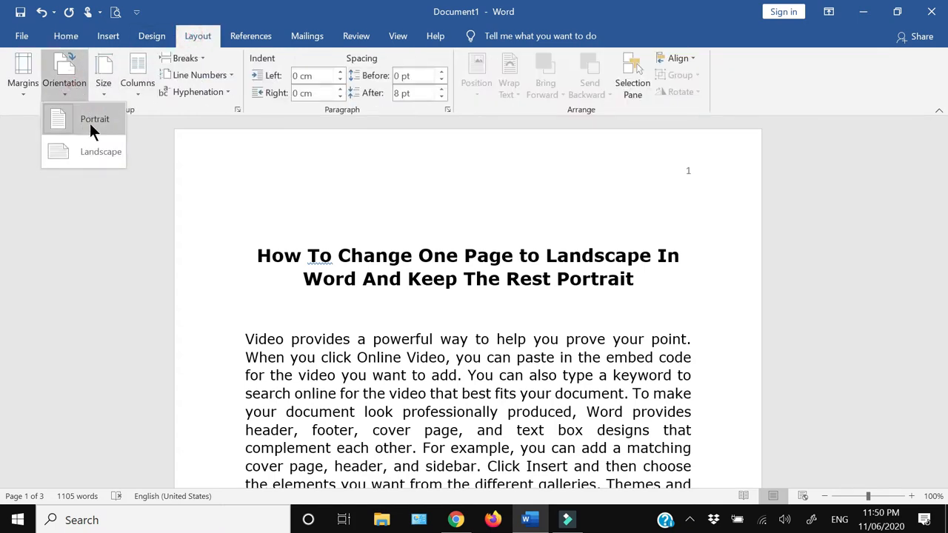
pyautogui.click(90, 151)
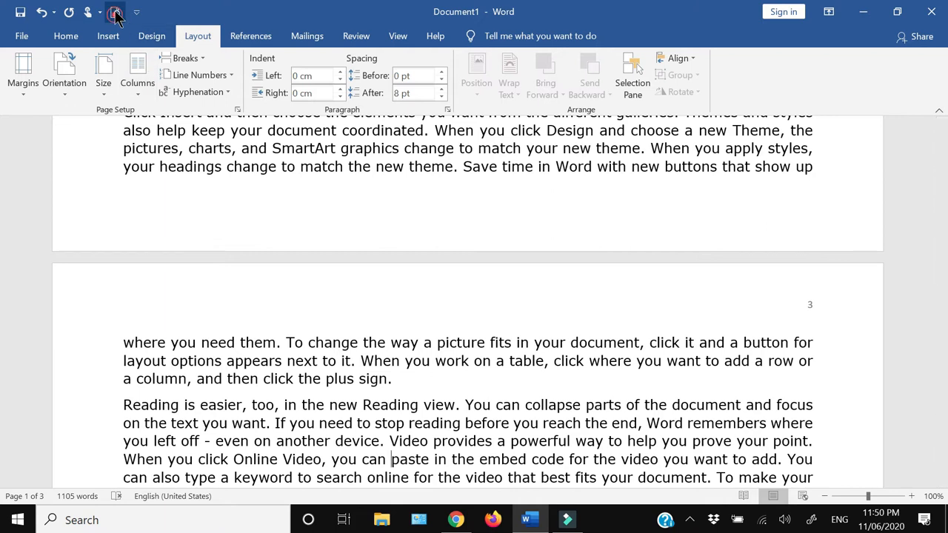
# Step: Examine which pages are affected by the landscape orientation, in print preview and in the document itself
pyautogui.click(115, 12)
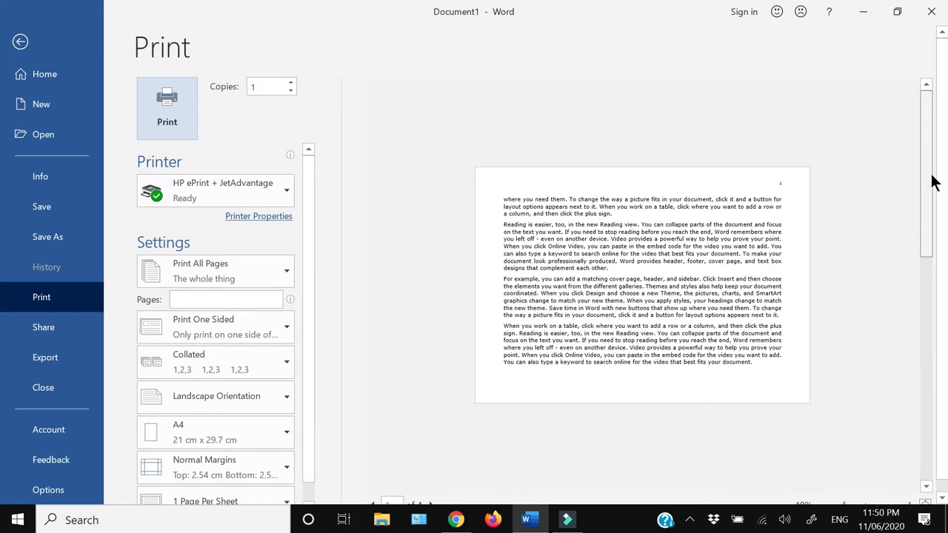
pyautogui.moveTo(931, 175); pyautogui.dragTo(931, 175)
pyautogui.click(925, 487)
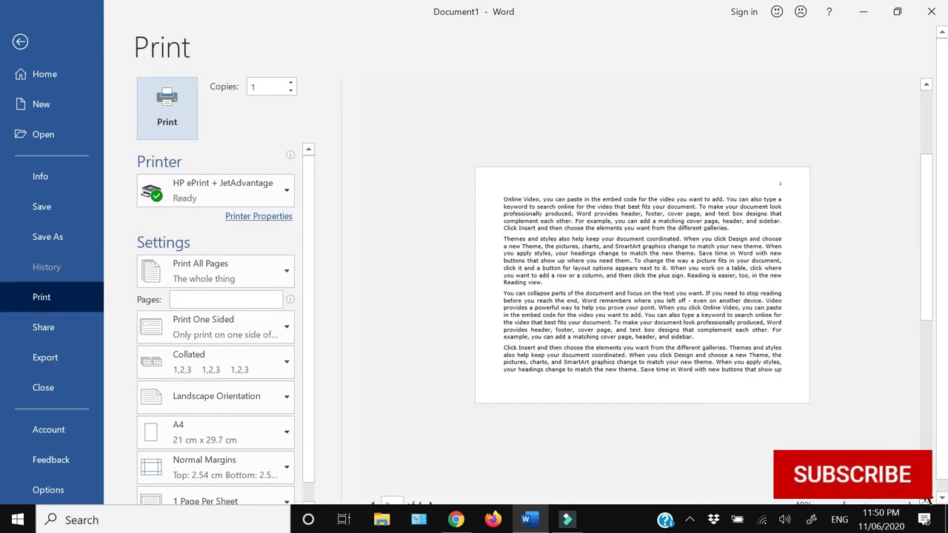
pyautogui.click(926, 500)
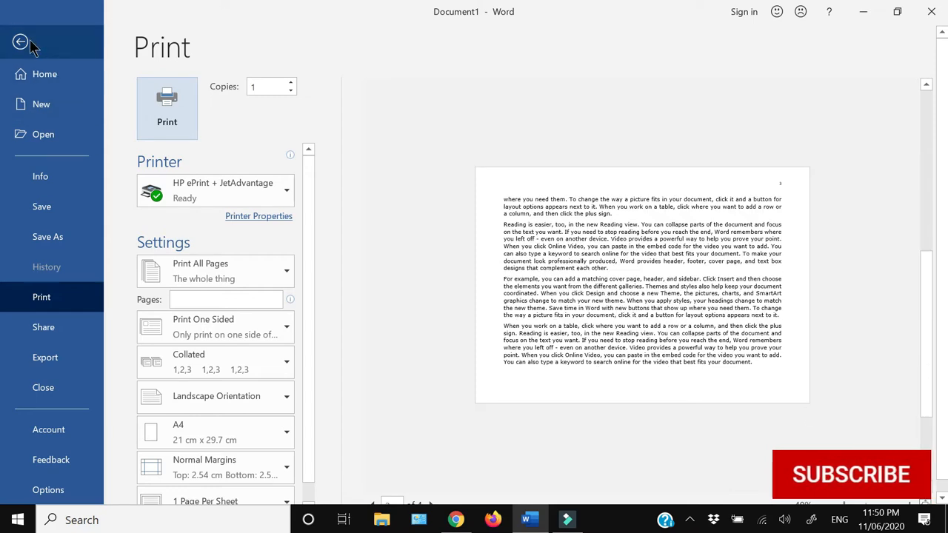
pyautogui.click(21, 42)
pyautogui.scroll(10, 370, 330)
pyautogui.scroll(12, 370, 330)
pyautogui.scroll(-4, 368, 324)
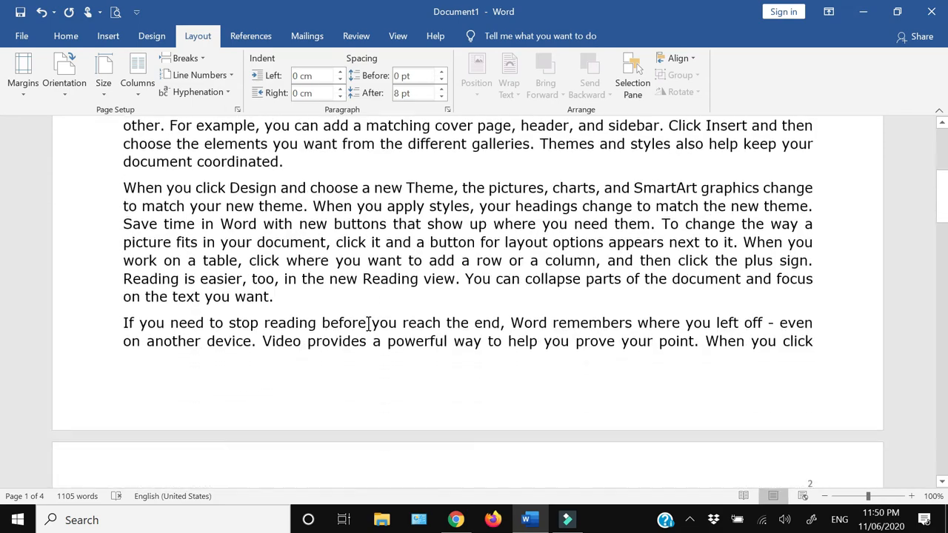
pyautogui.scroll(-10, 368, 324)
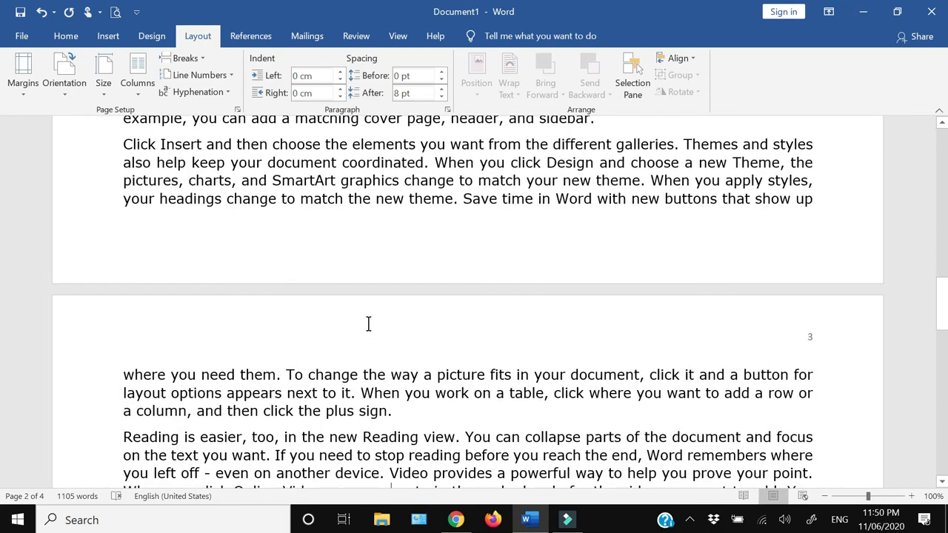
pyautogui.scroll(15, 367, 323)
# Step: Set the document's page orientation back to Portrait
pyautogui.click(74, 85)
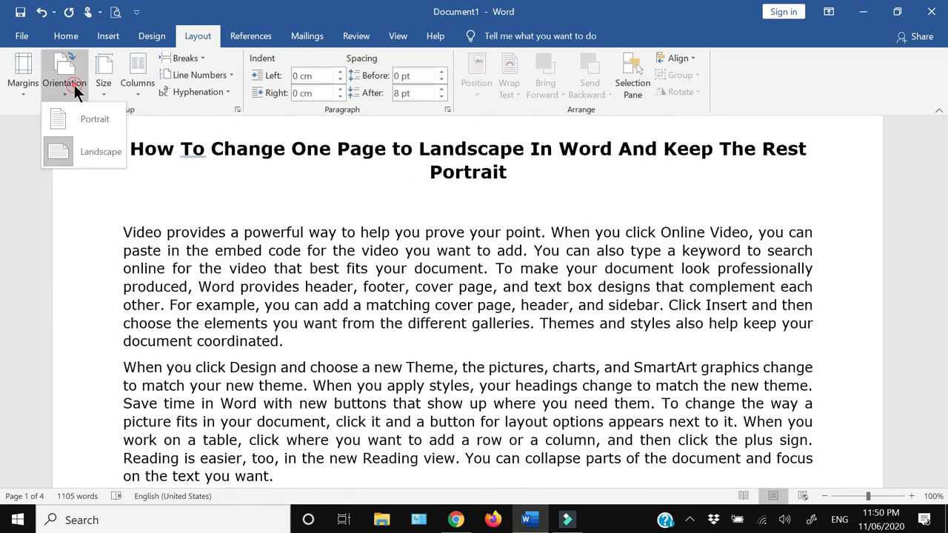
pyautogui.click(75, 120)
pyautogui.scroll(-5, 408, 286)
pyautogui.scroll(6, 409, 289)
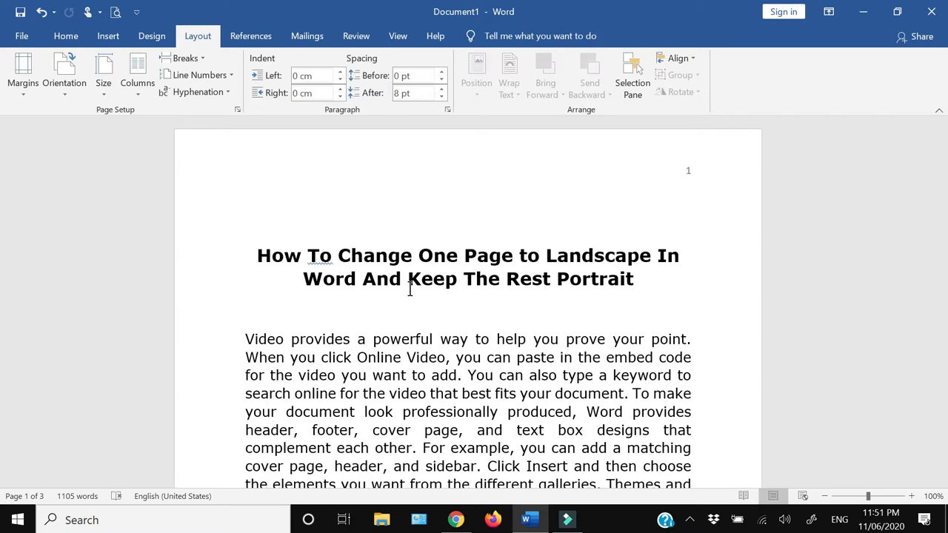
# Step: Add the Section indicator to the status bar
pyautogui.scroll(-8, 275, 259)
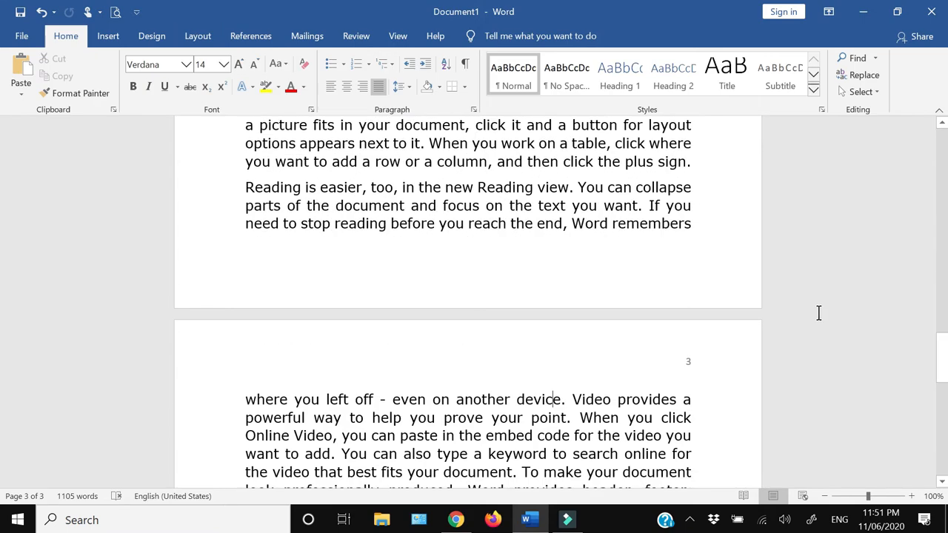
pyautogui.scroll(15, 818, 312)
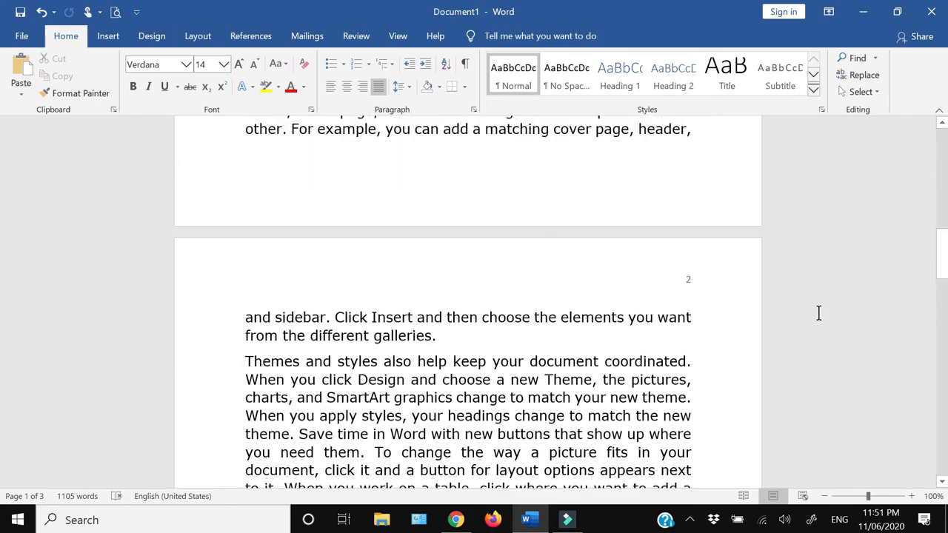
pyautogui.scroll(10, 818, 312)
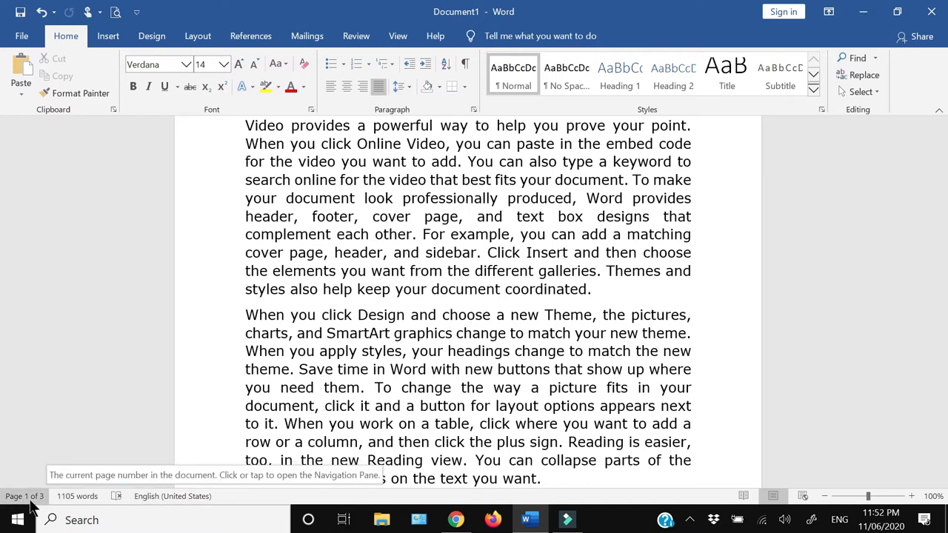
pyautogui.rightClick(239, 502)
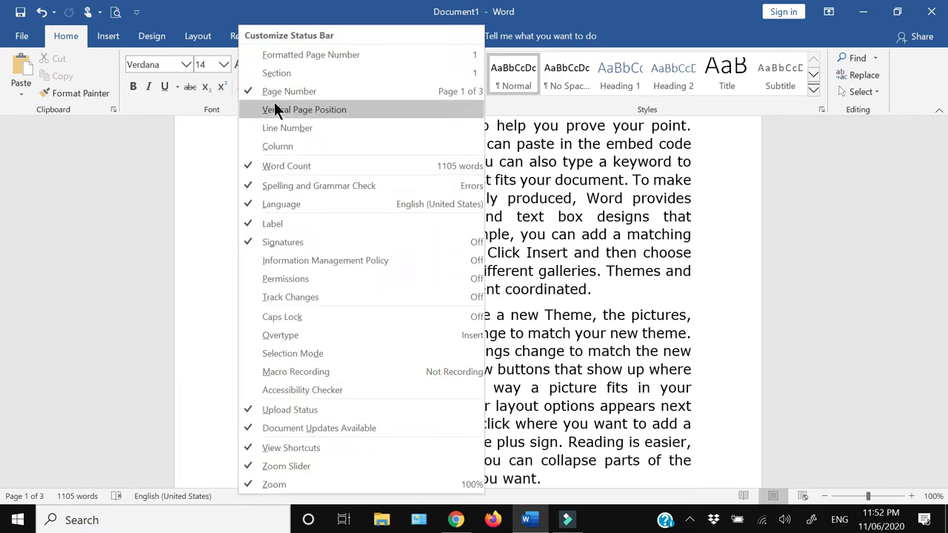
pyautogui.click(350, 68)
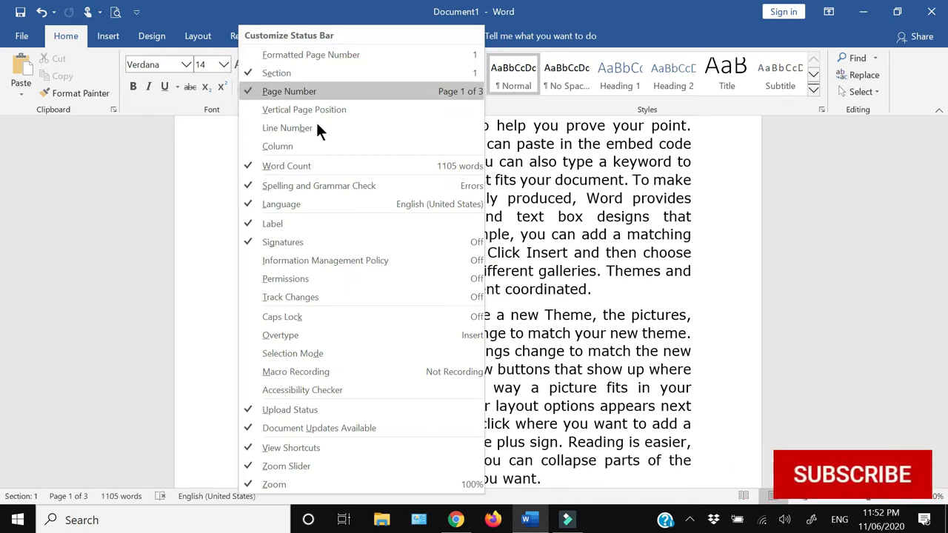
pyautogui.click(114, 350)
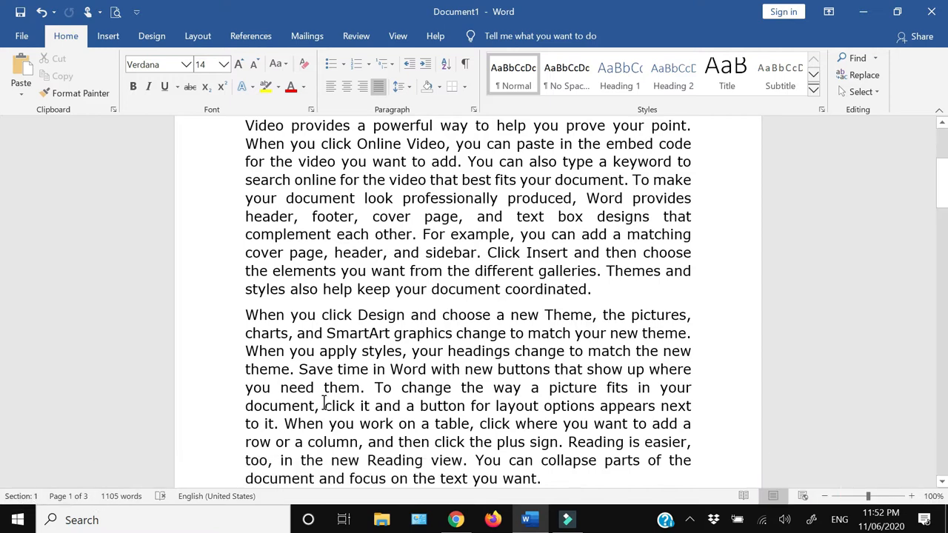
# Step: Insert a Continuous section break at the start of page 3, before "where you left off"
pyautogui.scroll(-15, 323, 402)
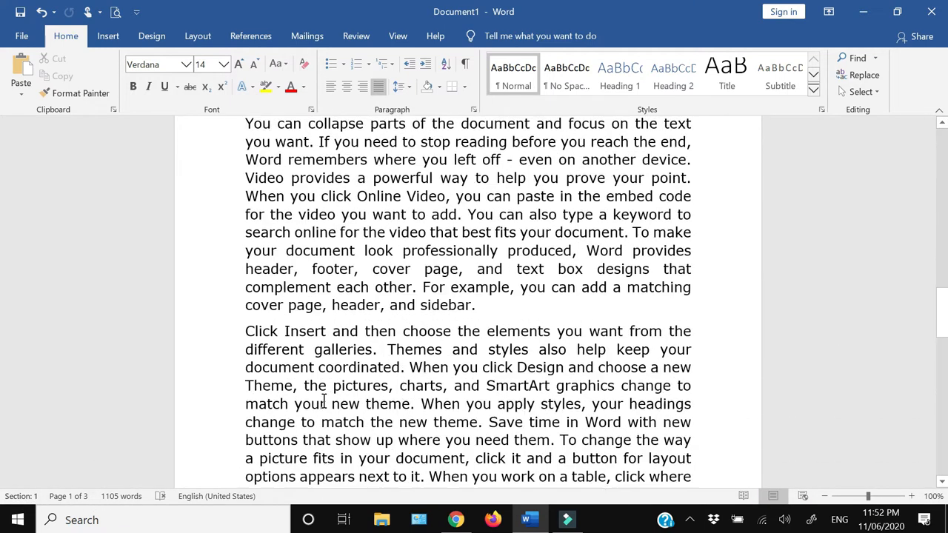
pyautogui.scroll(-12, 323, 401)
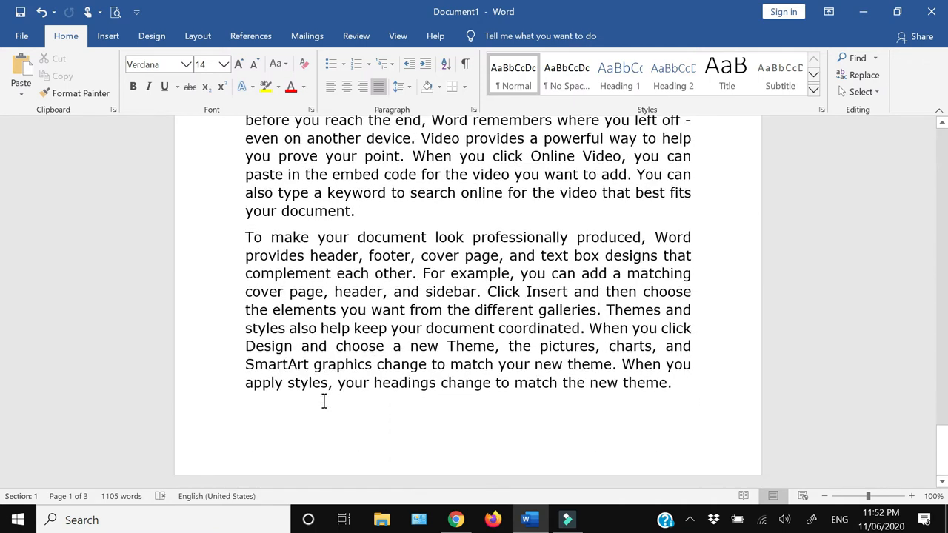
pyautogui.scroll(10, 324, 402)
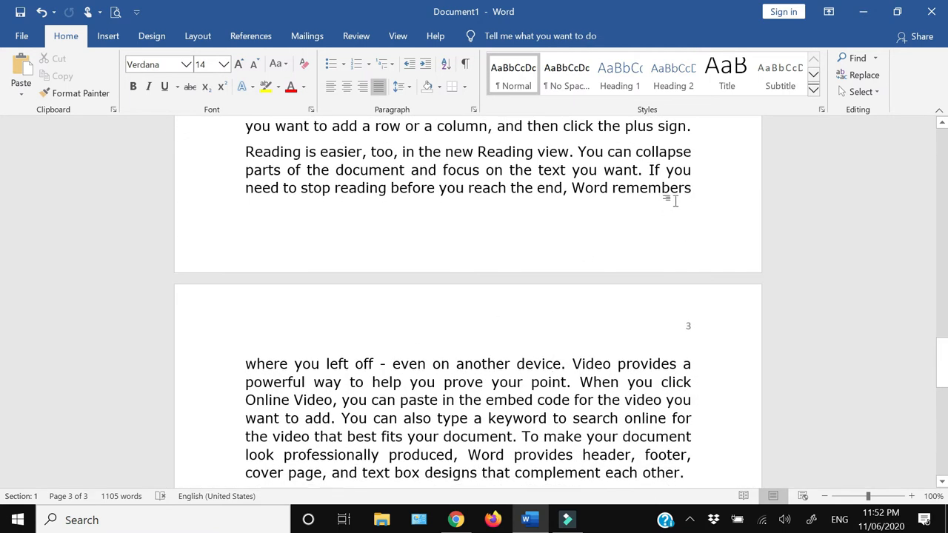
pyautogui.click(244, 363)
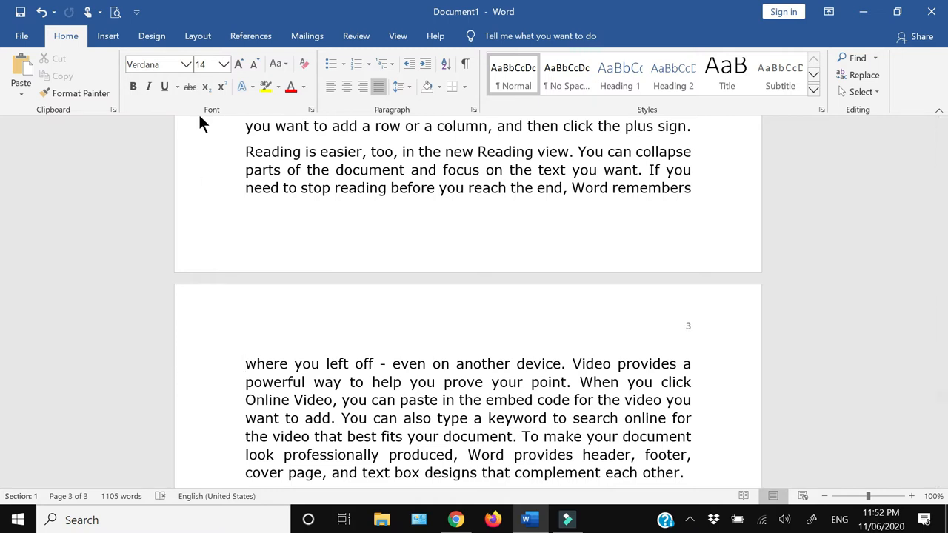
pyautogui.click(195, 41)
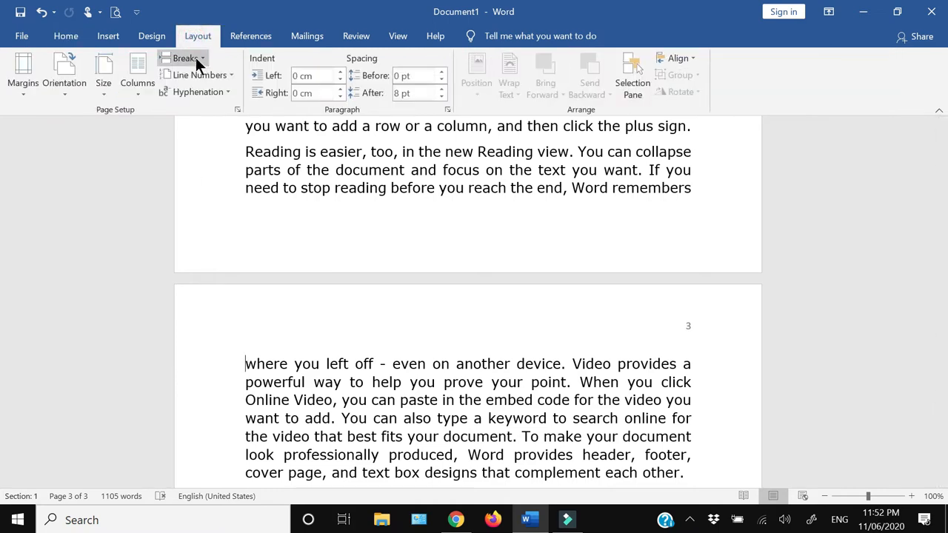
pyautogui.click(199, 58)
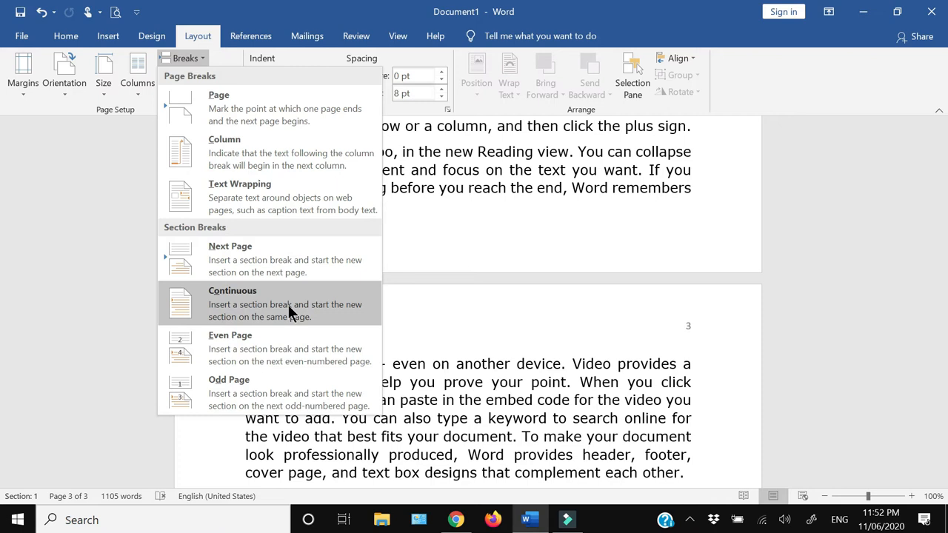
pyautogui.click(243, 308)
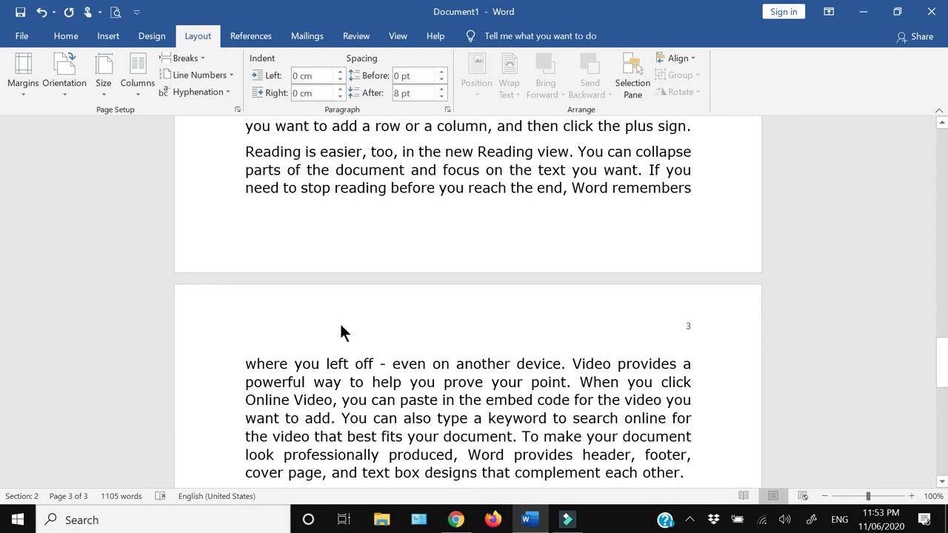
# Step: Check the section number of page 2 and page 3 by placing the cursor in the text of each
pyautogui.scroll(6, 370, 298)
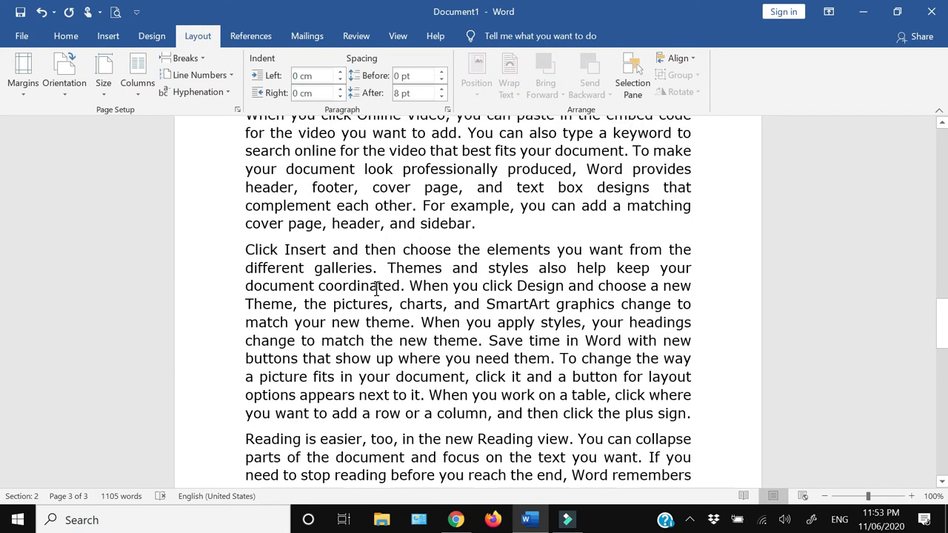
pyautogui.click(385, 273)
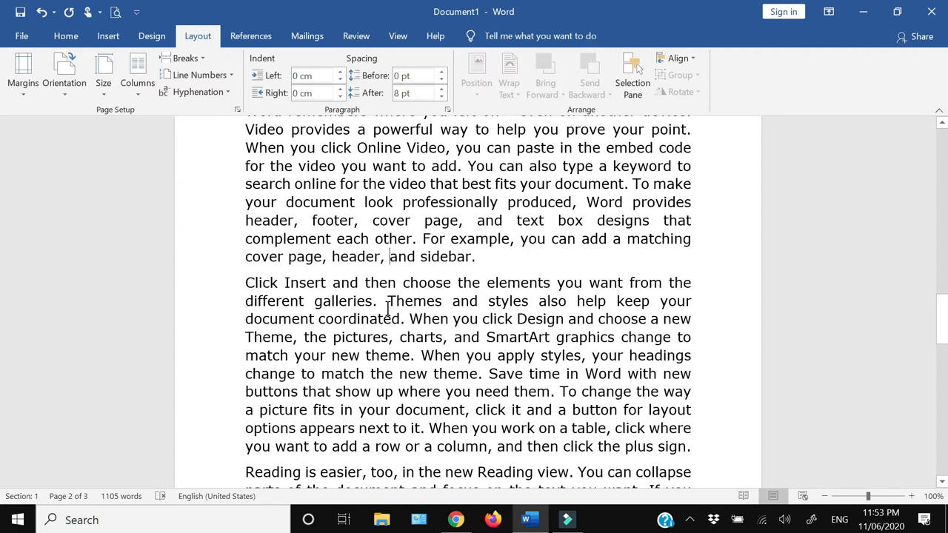
pyautogui.scroll(-3, 388, 309)
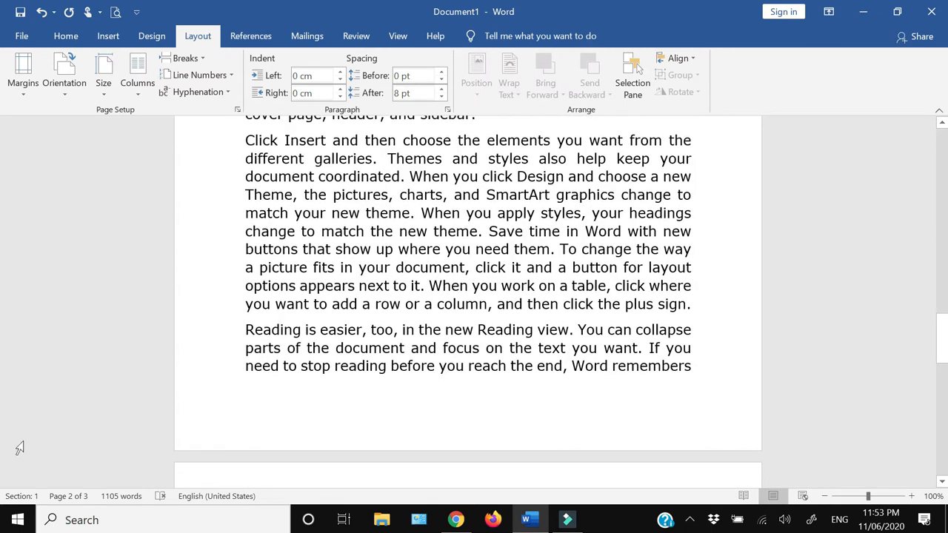
pyautogui.scroll(-7, 429, 313)
pyautogui.click(430, 323)
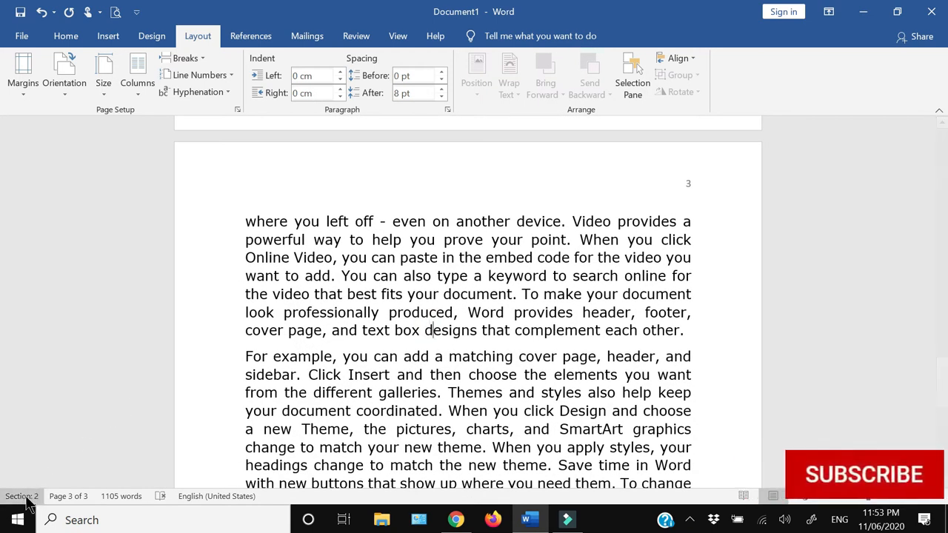
pyautogui.click(329, 353)
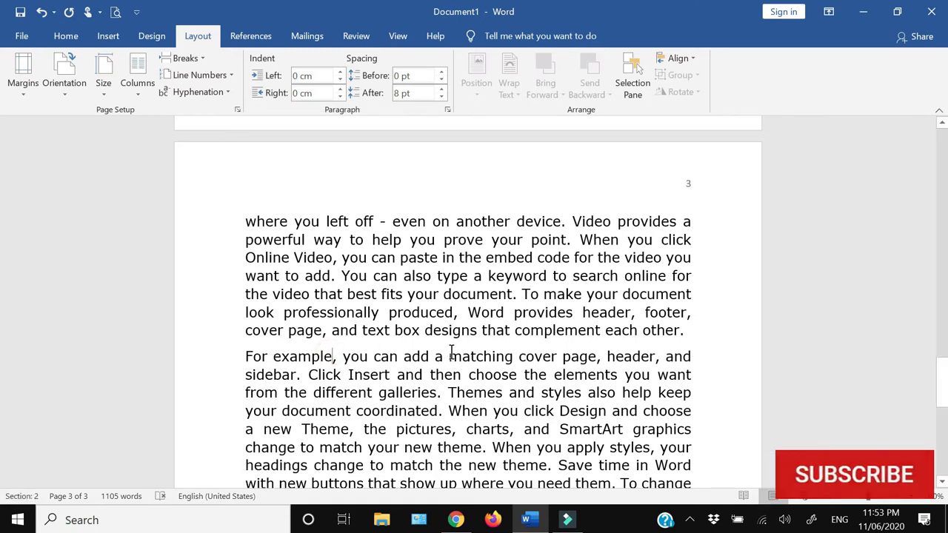
pyautogui.click(420, 313)
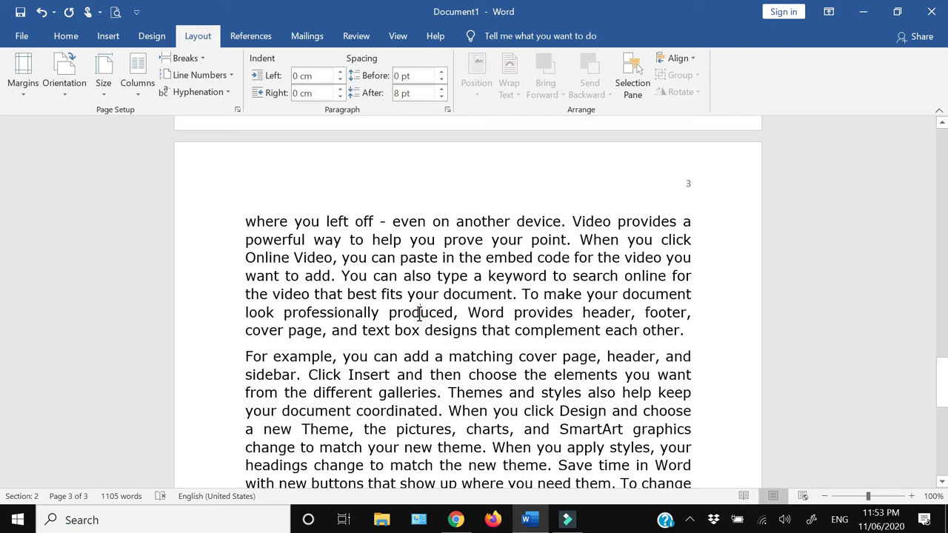
pyautogui.scroll(5, 419, 312)
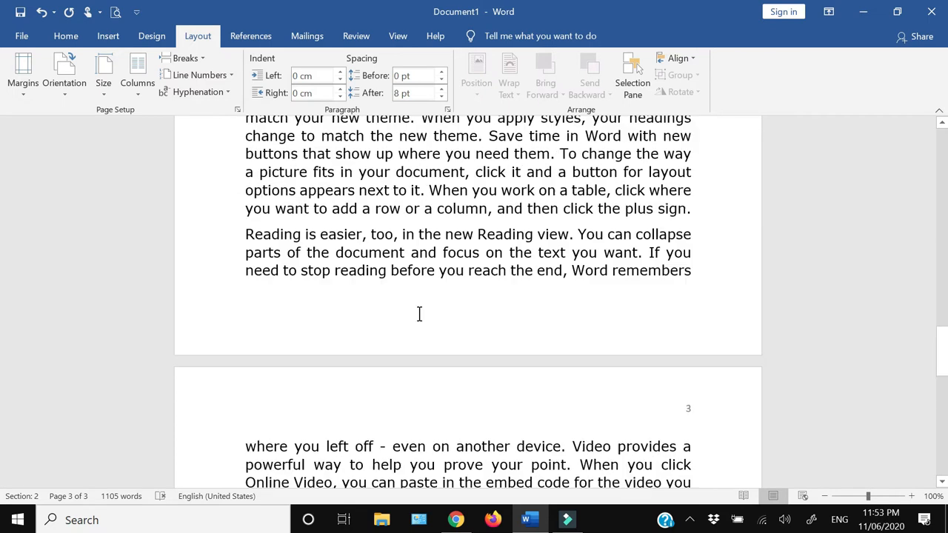
pyautogui.scroll(-5, 426, 238)
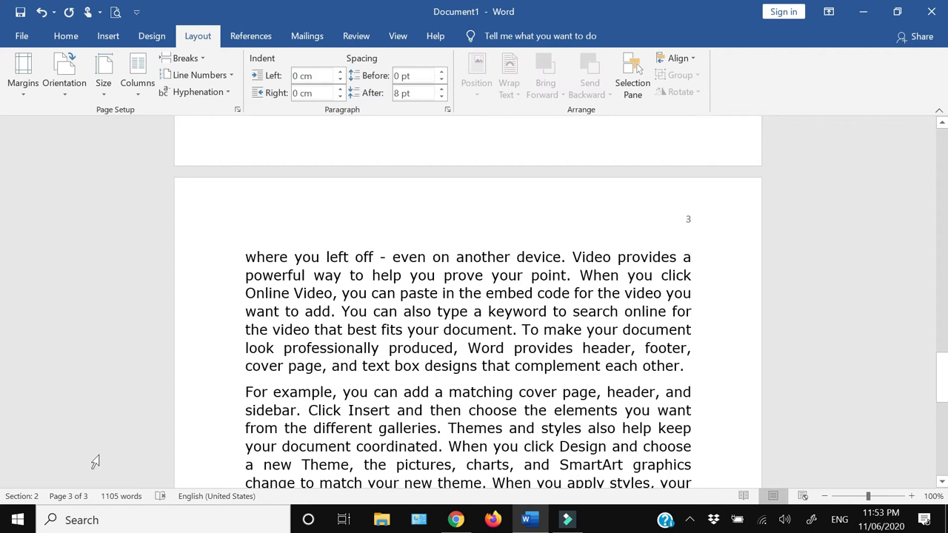
pyautogui.scroll(1, 343, 363)
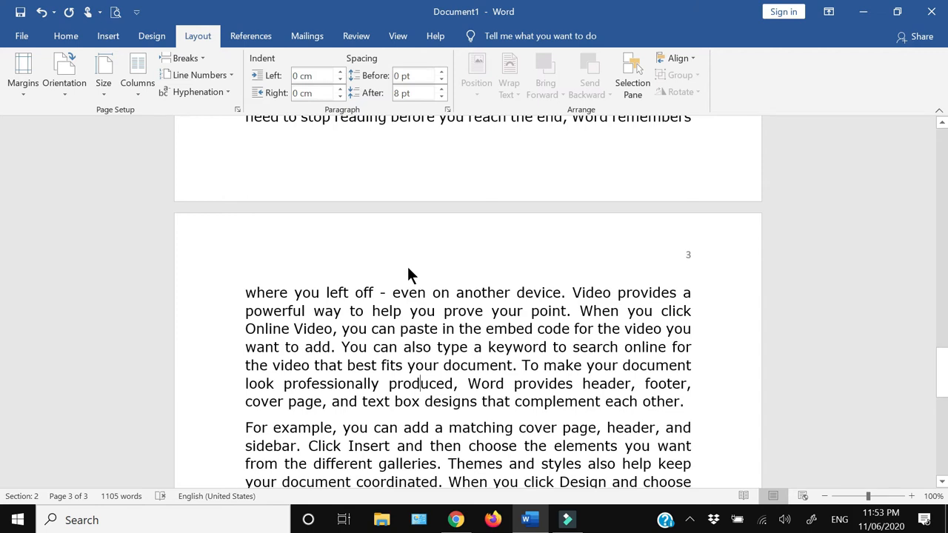
pyautogui.scroll(-1, 384, 283)
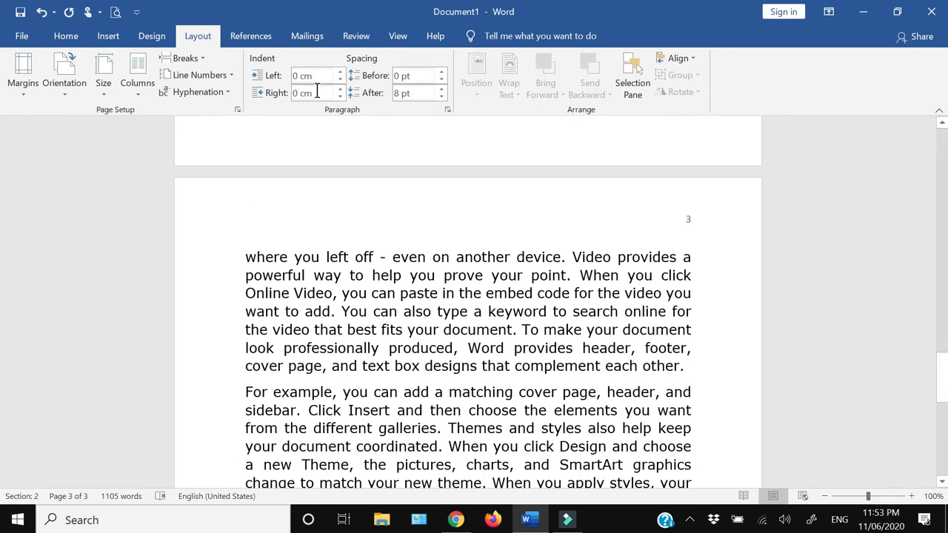
# Step: Open the header of page 3 for editing and unlink the Section 2 header from the previous section
pyautogui.click(378, 222)
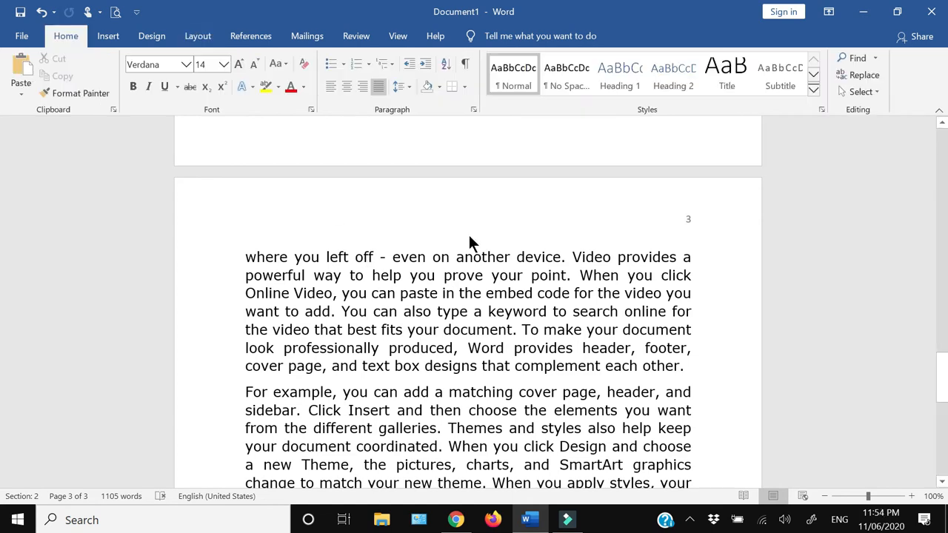
pyautogui.doubleClick(469, 210)
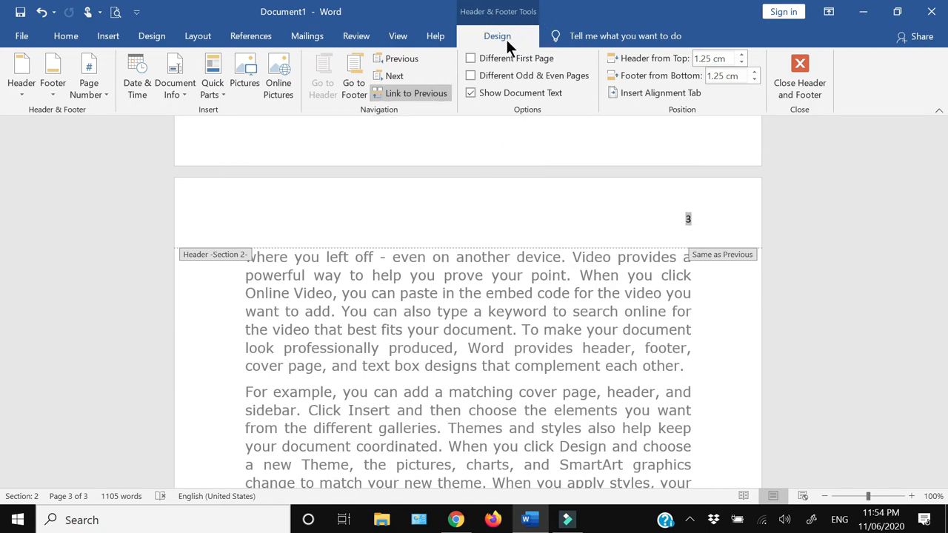
pyautogui.click(401, 91)
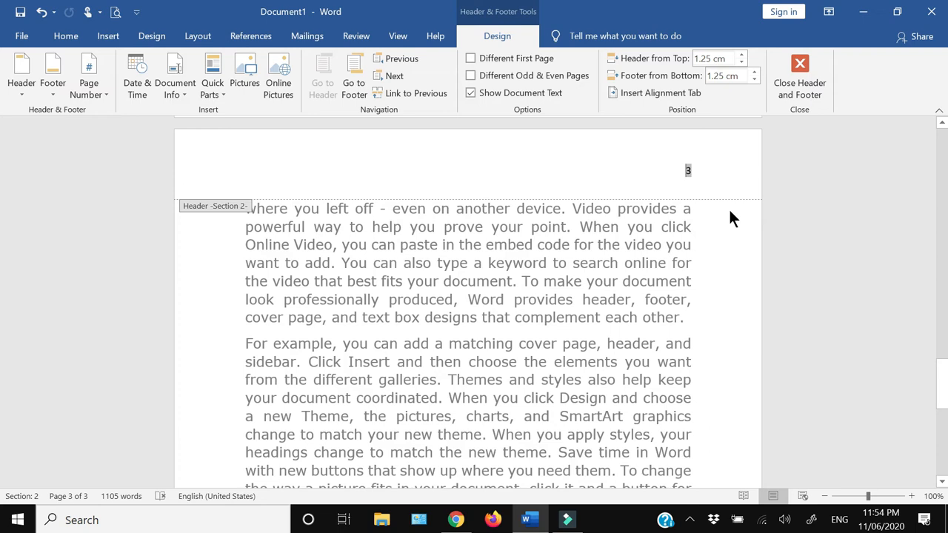
# Step: Unlink the Section 2 footer on page 3 from the previous section and close header and footer editing
pyautogui.scroll(-3, 729, 211)
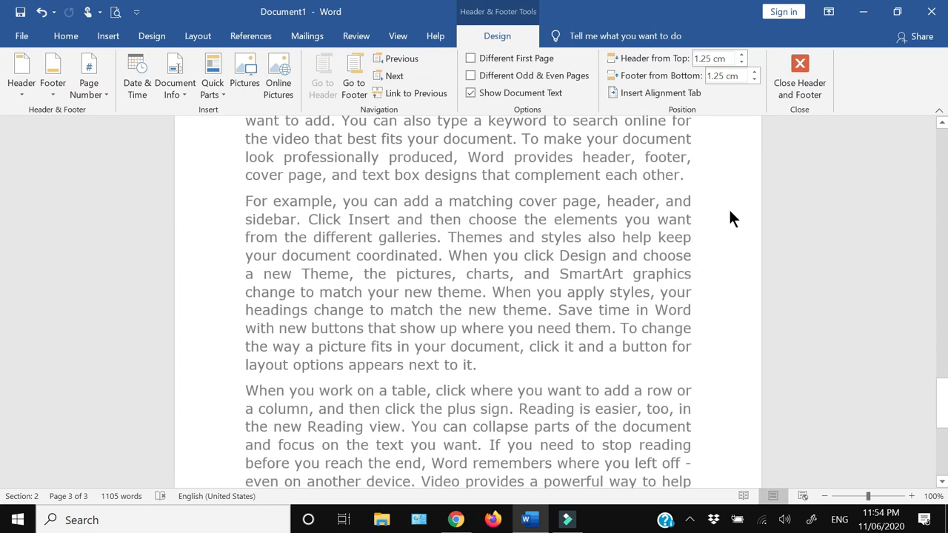
pyautogui.scroll(-6, 730, 219)
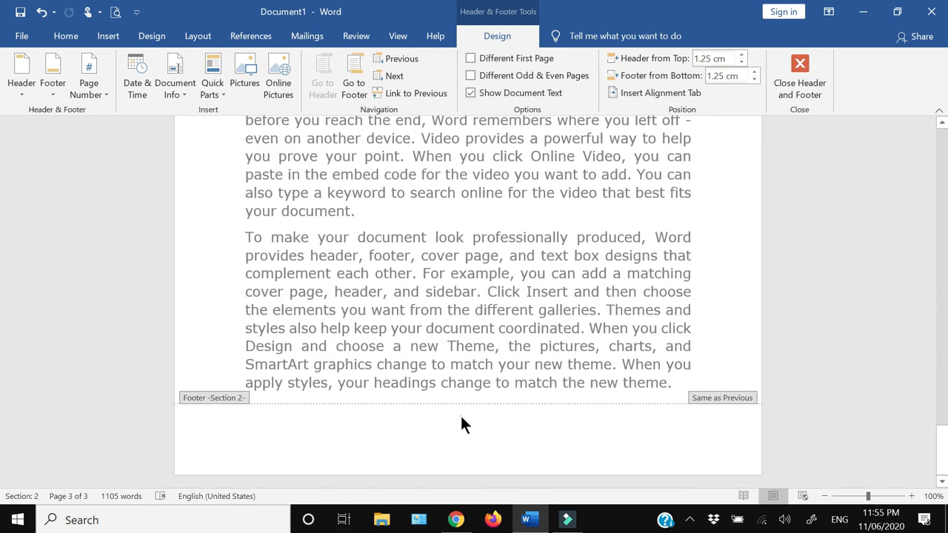
pyautogui.click(510, 442)
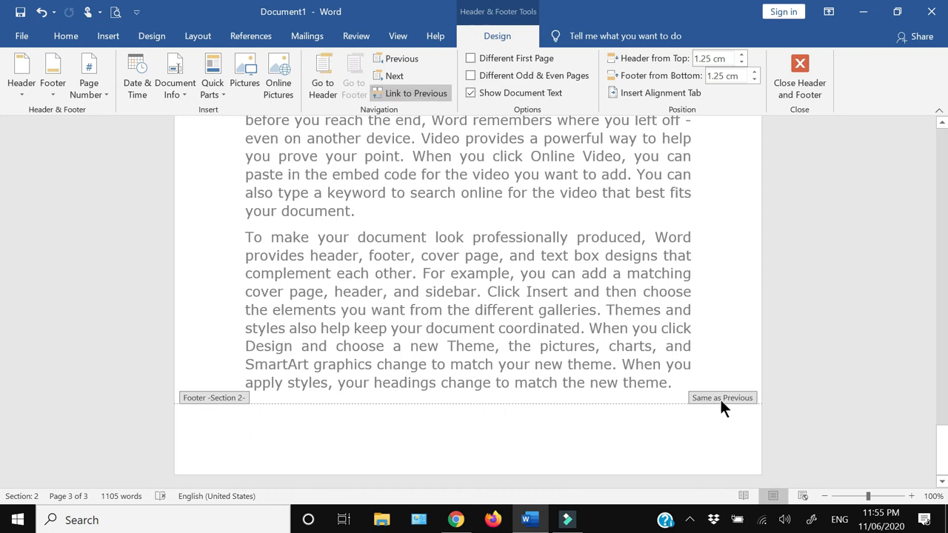
pyautogui.click(412, 93)
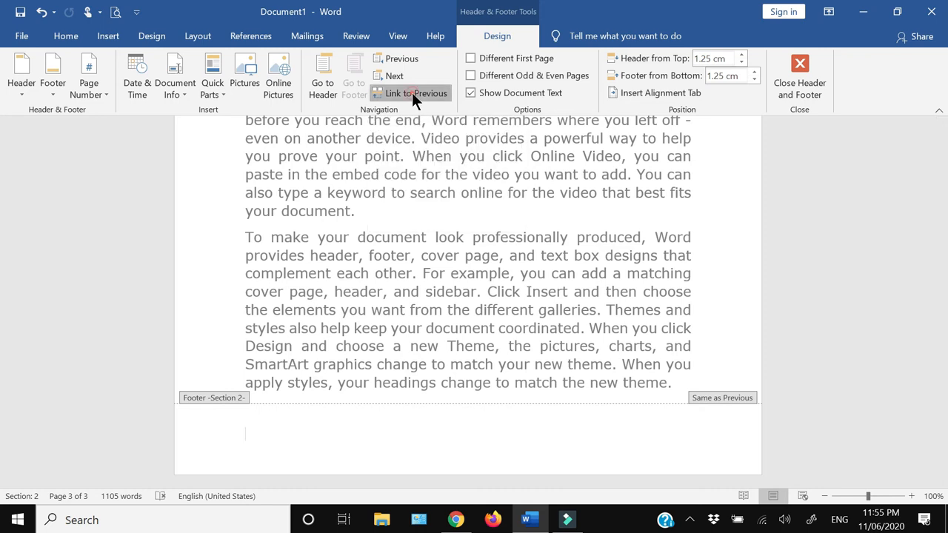
pyautogui.scroll(3, 485, 240)
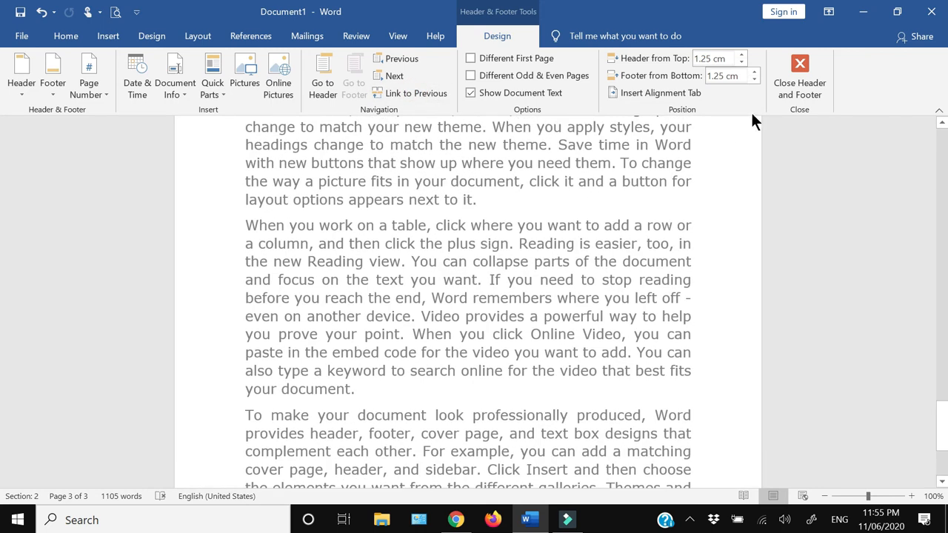
pyautogui.scroll(4, 314, 344)
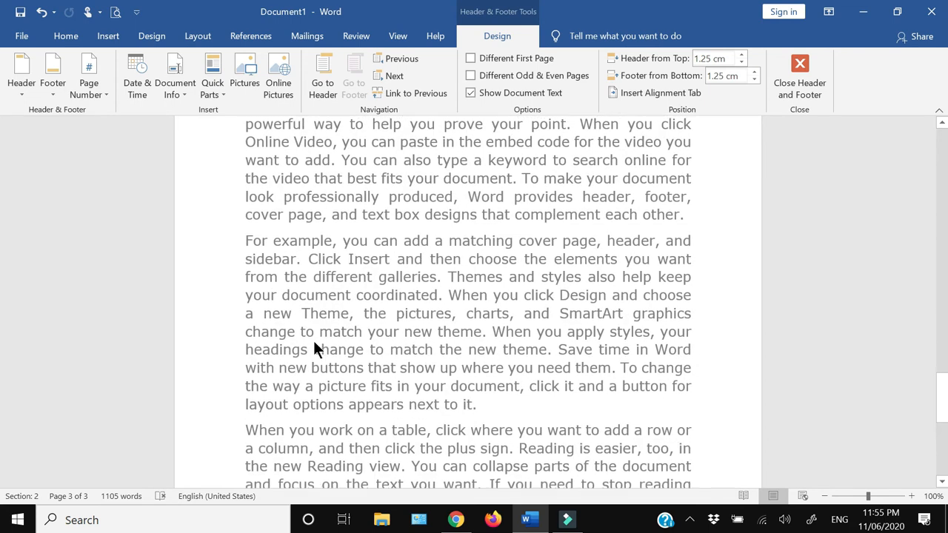
pyautogui.scroll(3, 313, 341)
pyautogui.scroll(-2, 503, 270)
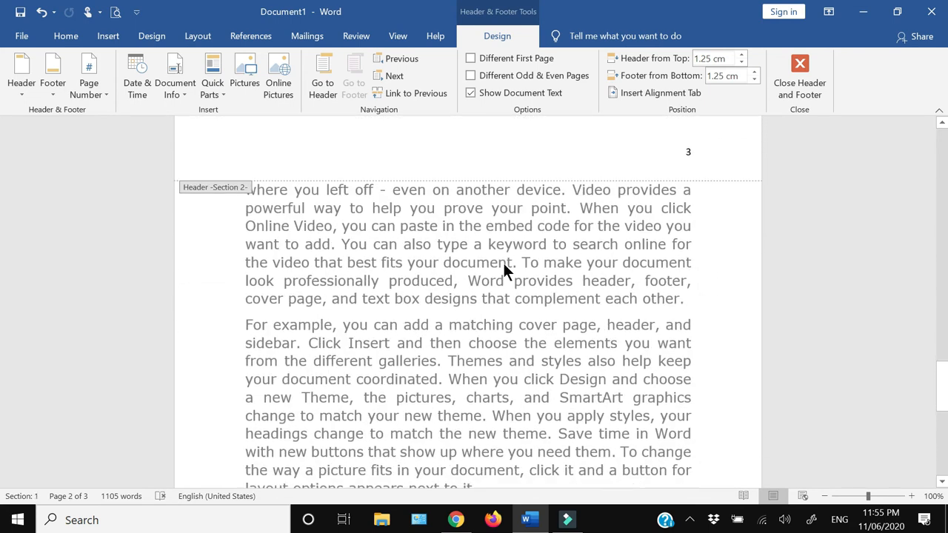
pyautogui.click(798, 85)
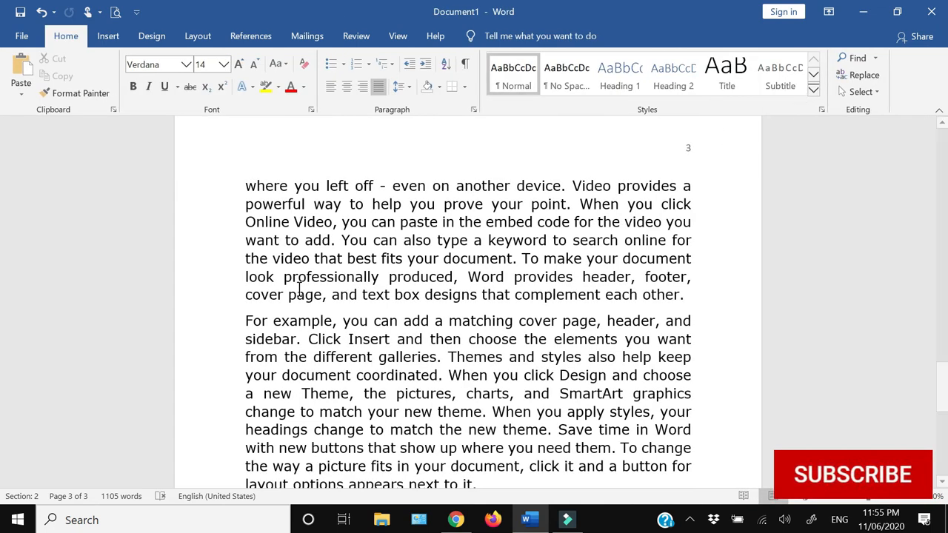
# Step: Set the page orientation of Section 2 to Landscape with the cursor at the start of page 3
pyautogui.scroll(1, 284, 247)
pyautogui.click(243, 257)
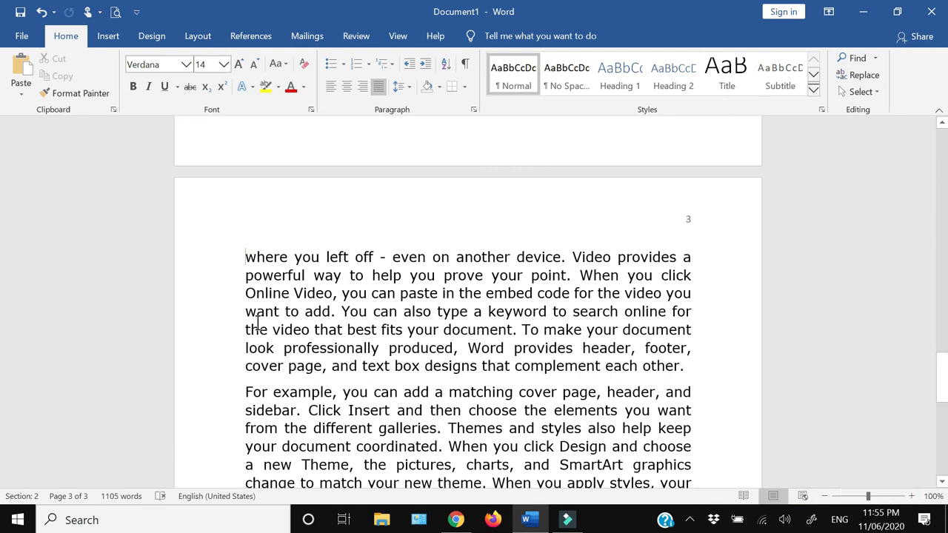
pyautogui.click(189, 38)
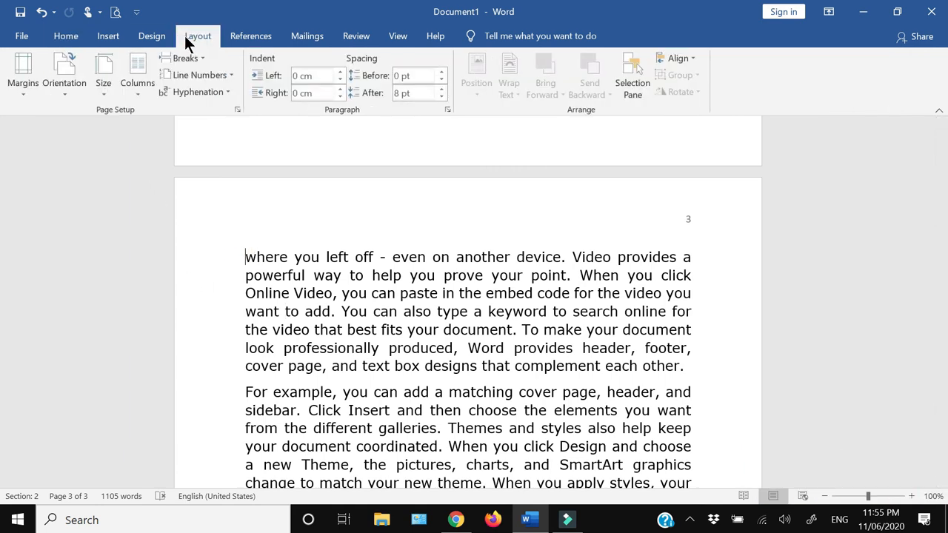
pyautogui.click(65, 87)
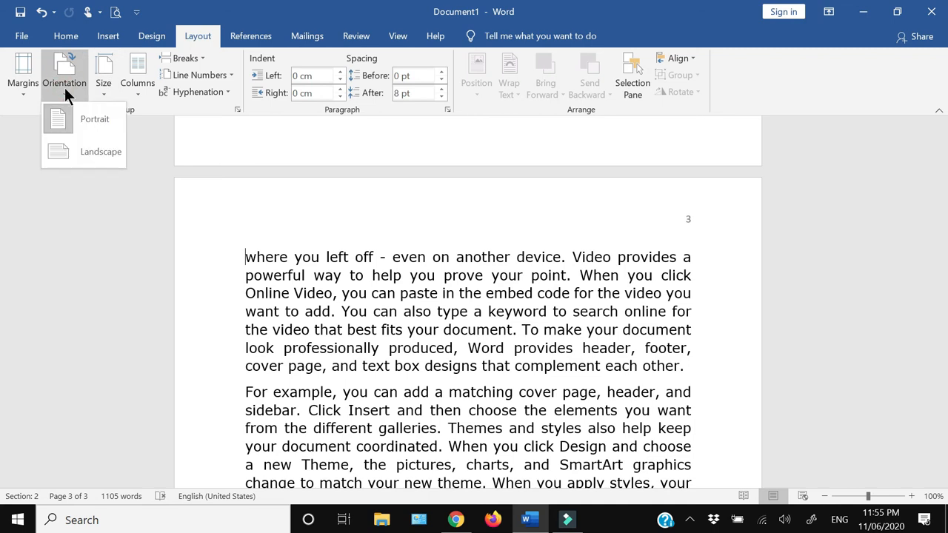
pyautogui.click(90, 150)
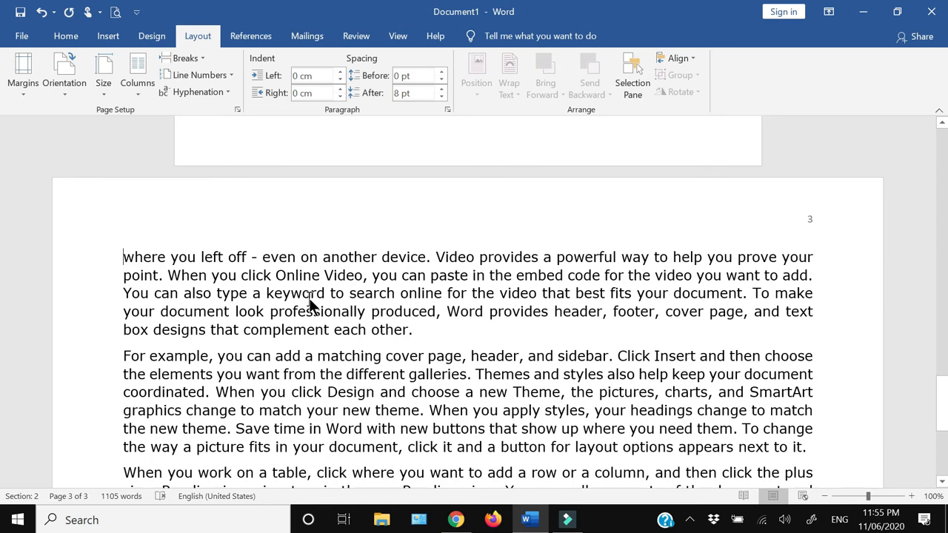
# Step: Check the orientation of all pages in the document and in the print preview, and return to the document
pyautogui.scroll(6, 308, 300)
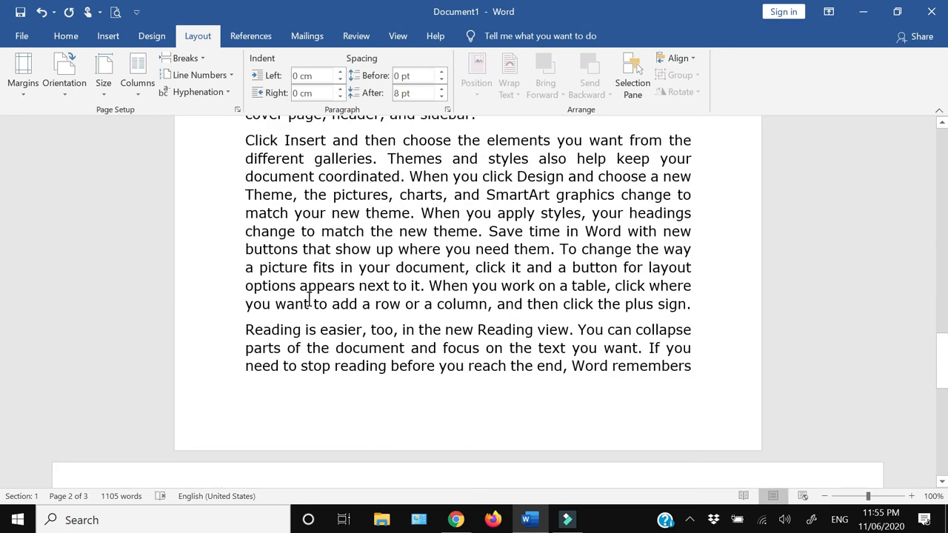
pyautogui.scroll(18, 308, 300)
pyautogui.scroll(-18, 308, 299)
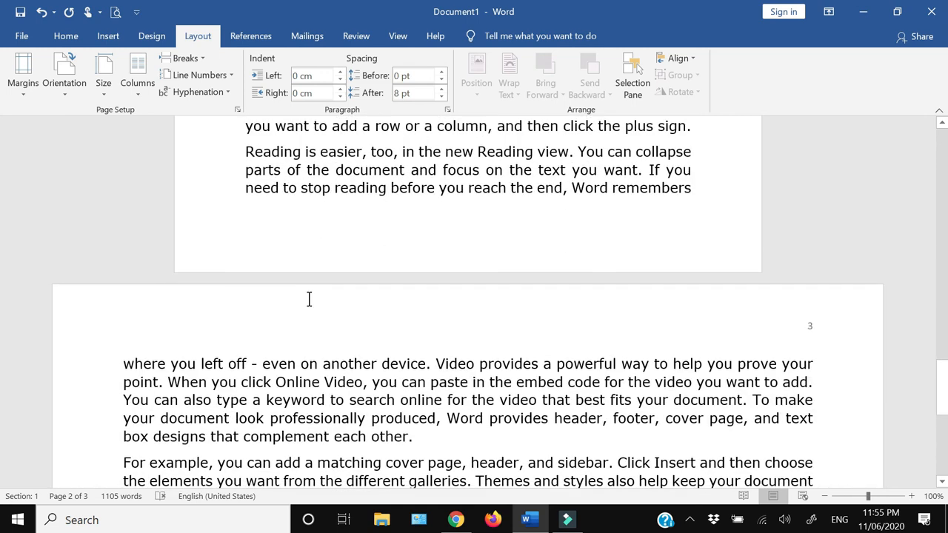
pyautogui.scroll(-4, 309, 299)
pyautogui.scroll(-4, 309, 300)
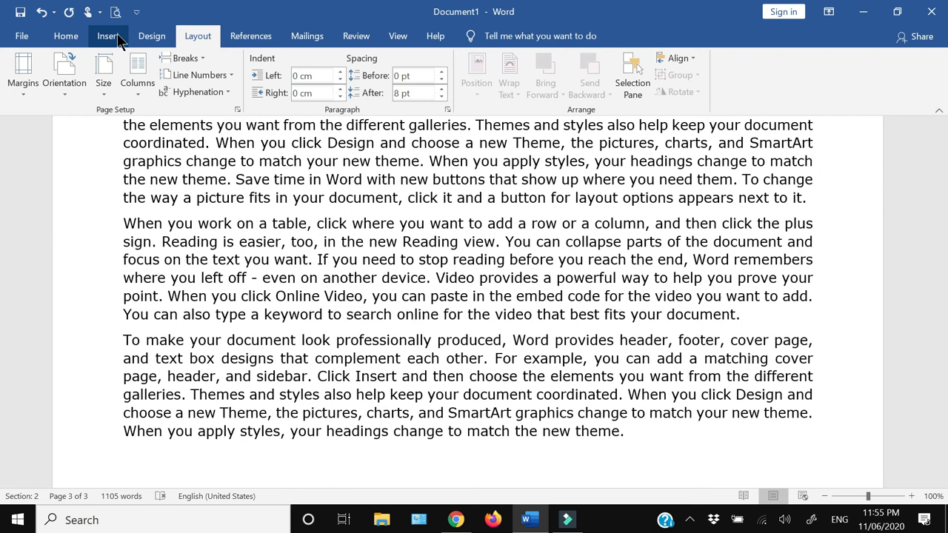
pyautogui.hotkey('ctrl', 'p')
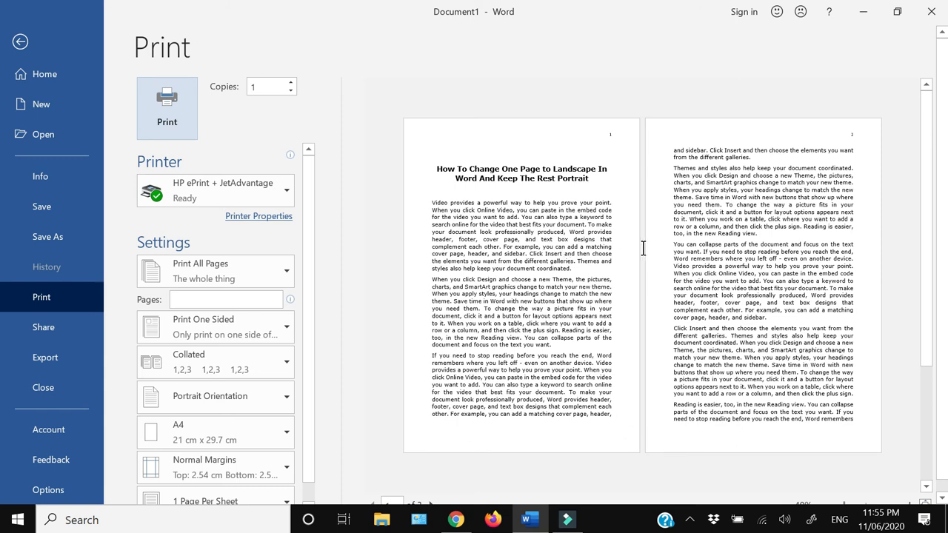
pyautogui.click(925, 486)
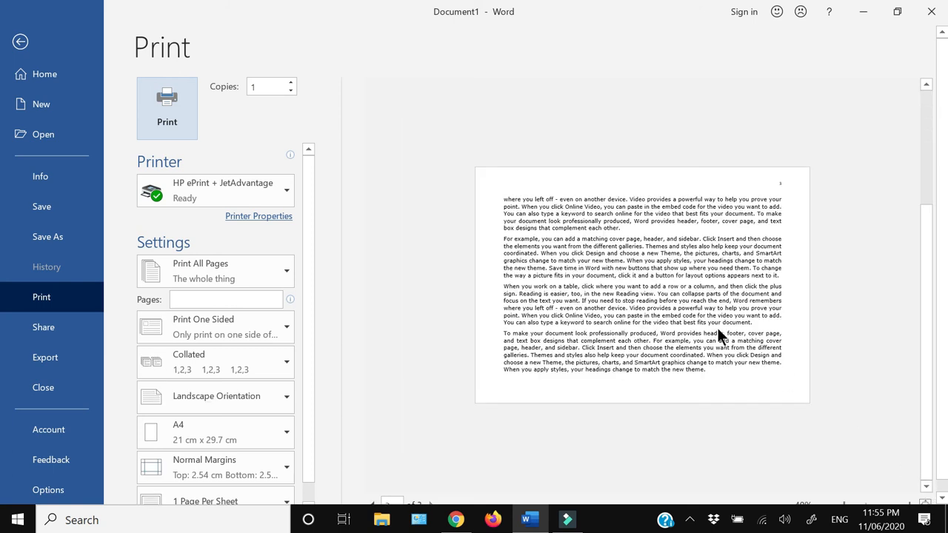
pyautogui.click(22, 41)
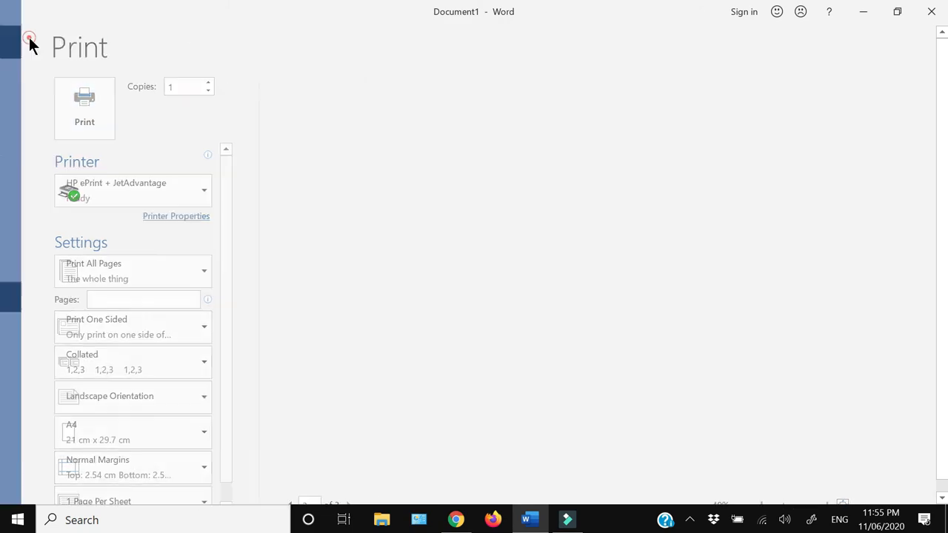
pyautogui.scroll(20, 379, 347)
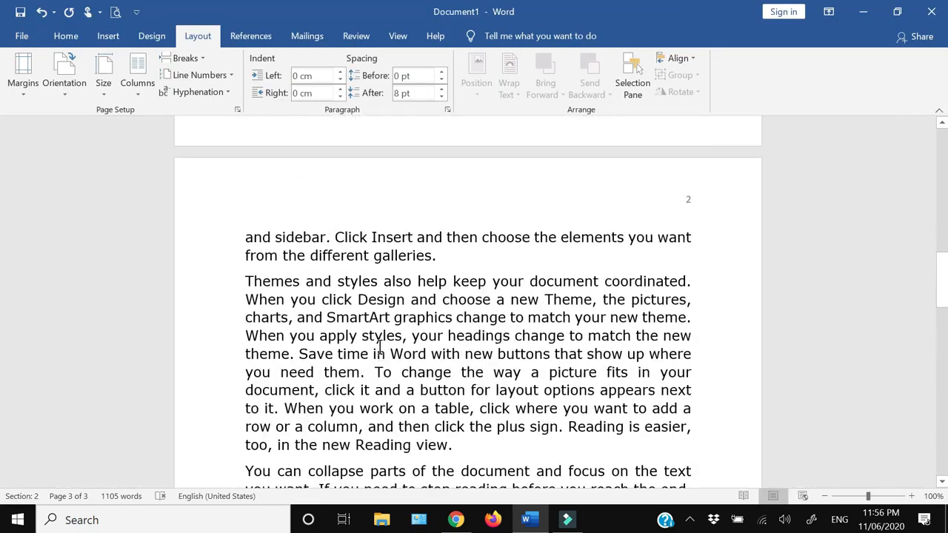
pyautogui.scroll(1, 380, 347)
pyautogui.scroll(-1, 380, 347)
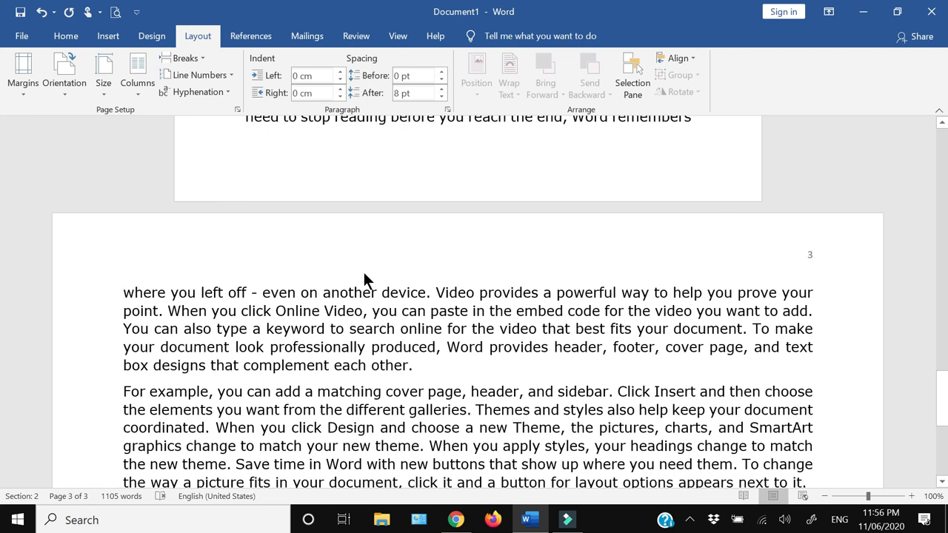
pyautogui.scroll(-3, 363, 269)
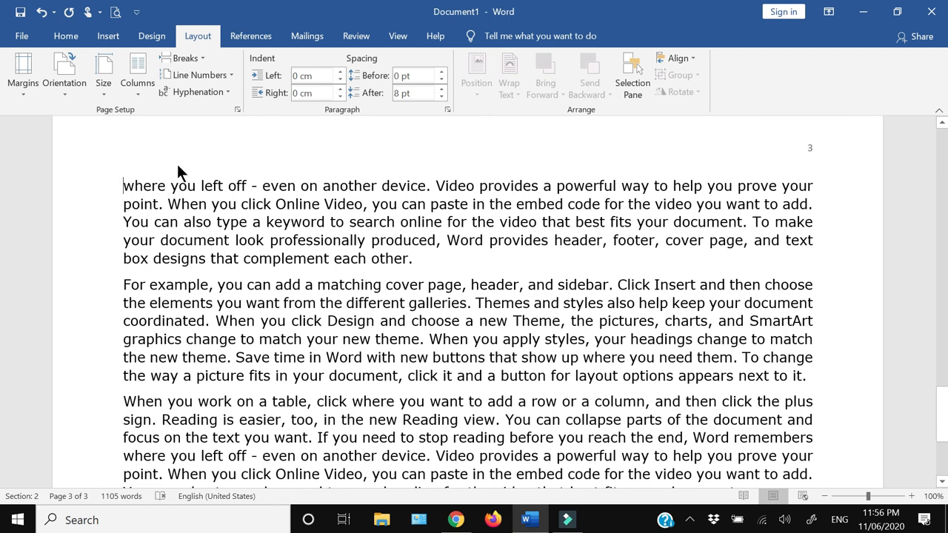
pyautogui.click(322, 219)
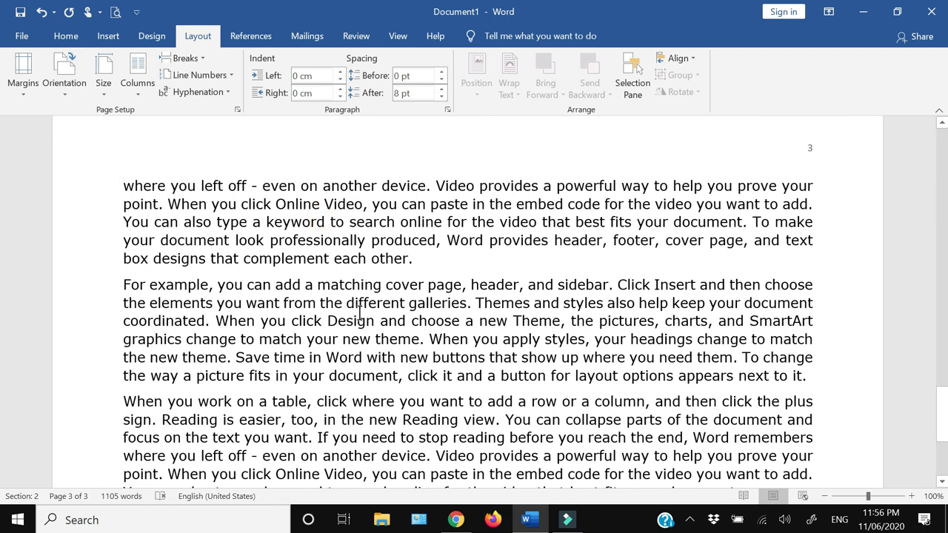